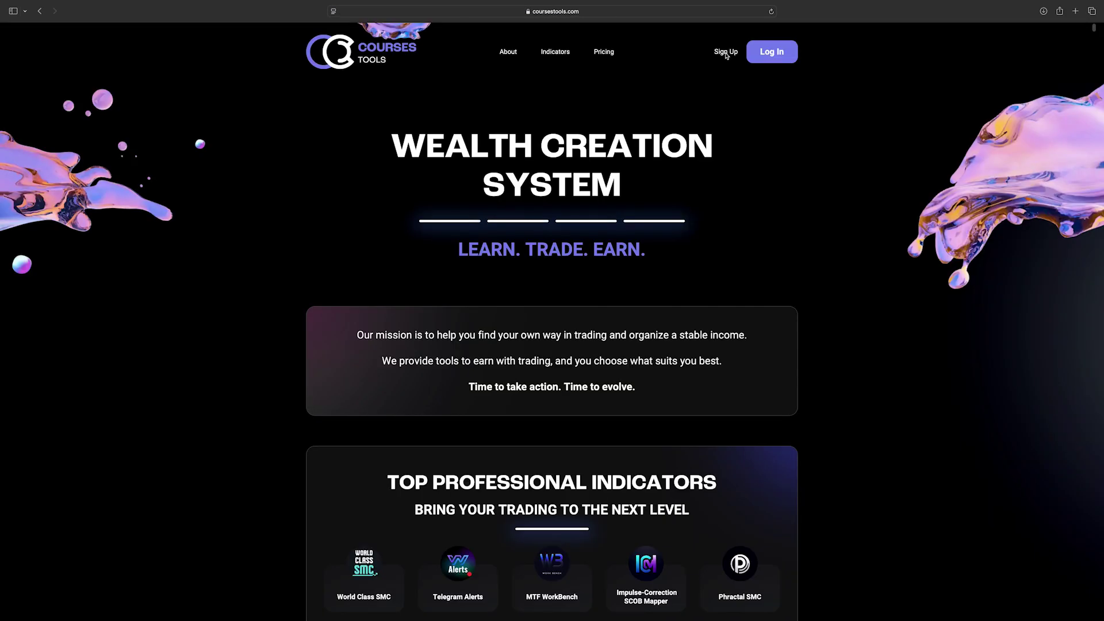
Step: Start a new Courses Tools account through Sign Up, choosing the Google option
{"action": "left_click", "coordinate": [726, 53]}
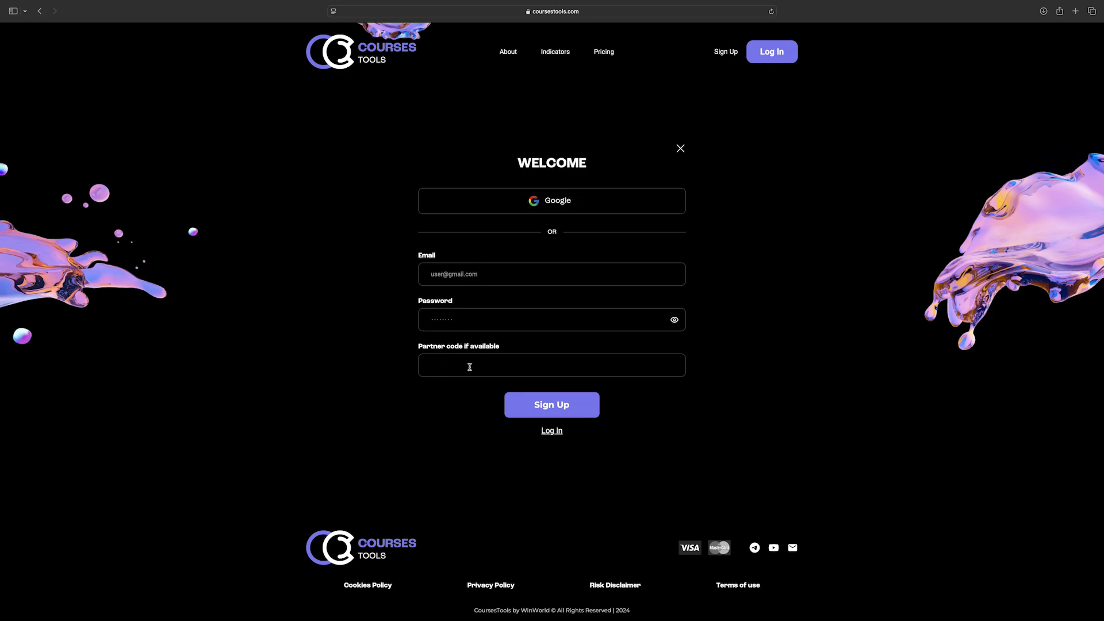
{"action": "left_click", "coordinate": [498, 369]}
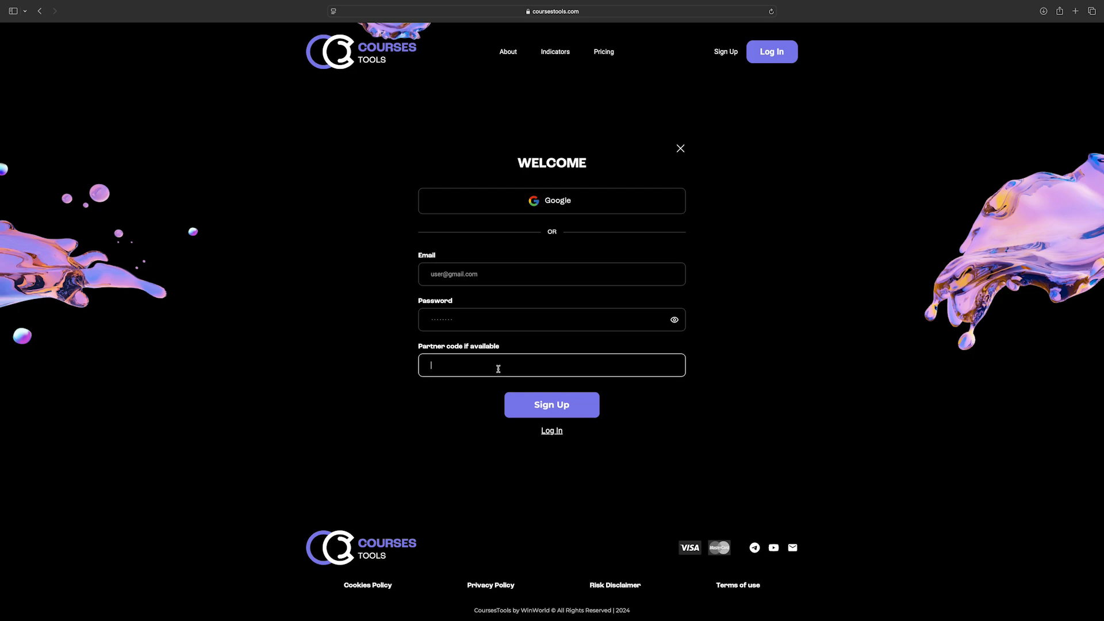
{"action": "left_click", "coordinate": [549, 200]}
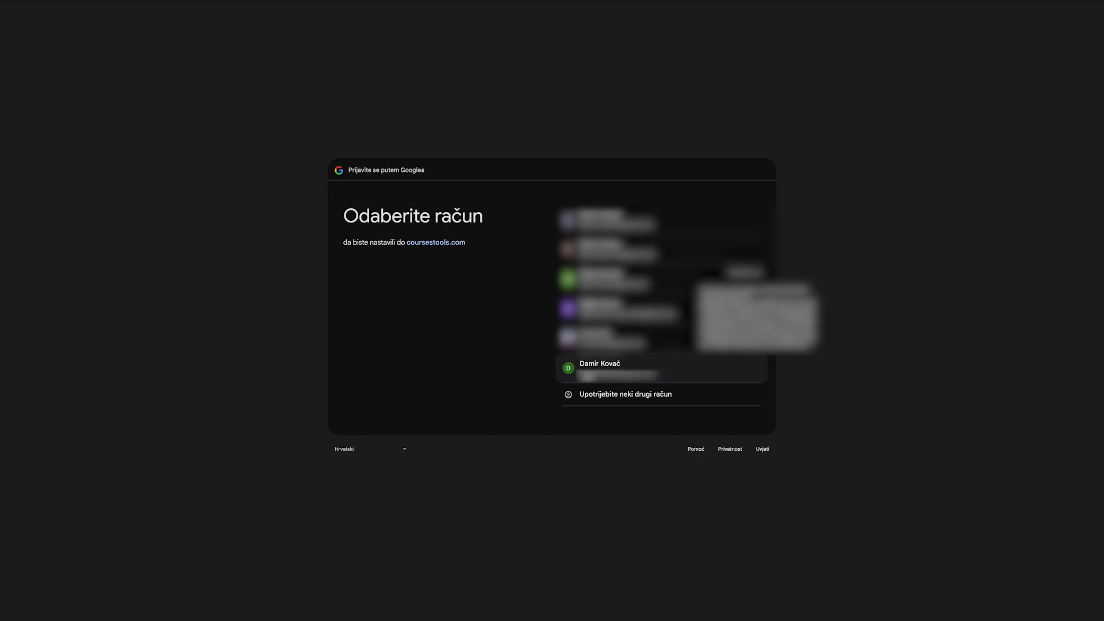
Step: Choose the Google account to finish sign-up and reach the new dashboard
{"action": "left_click", "coordinate": [587, 371]}
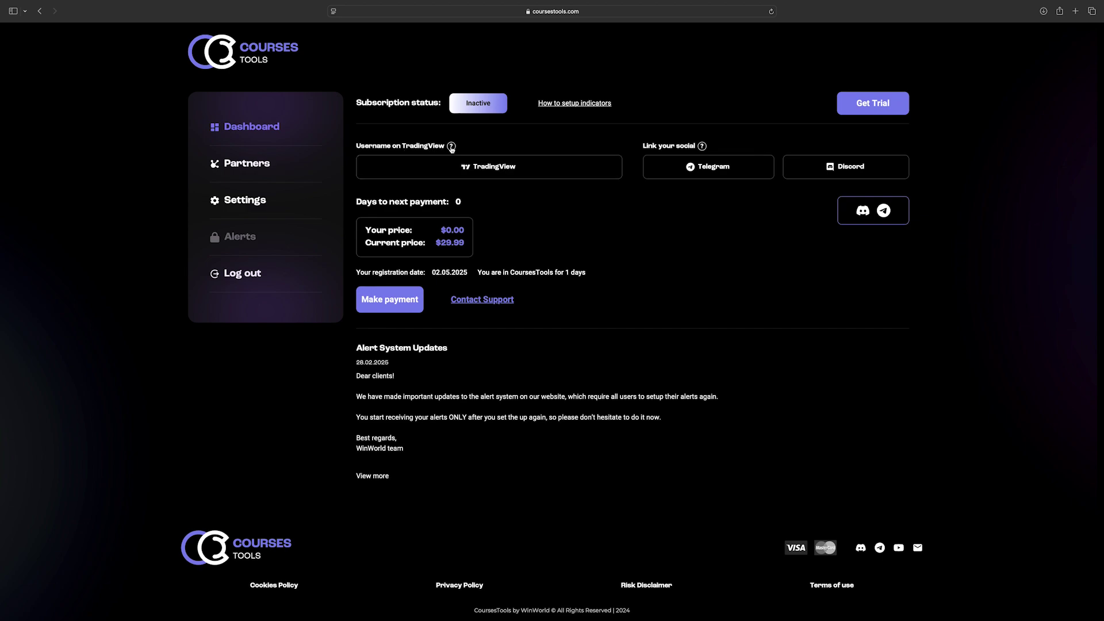
Step: Bring up the form for linking a TradingView username from the Username on TradingView entry
{"action": "mouse_move", "coordinate": [452, 147]}
{"action": "left_click", "coordinate": [487, 170]}
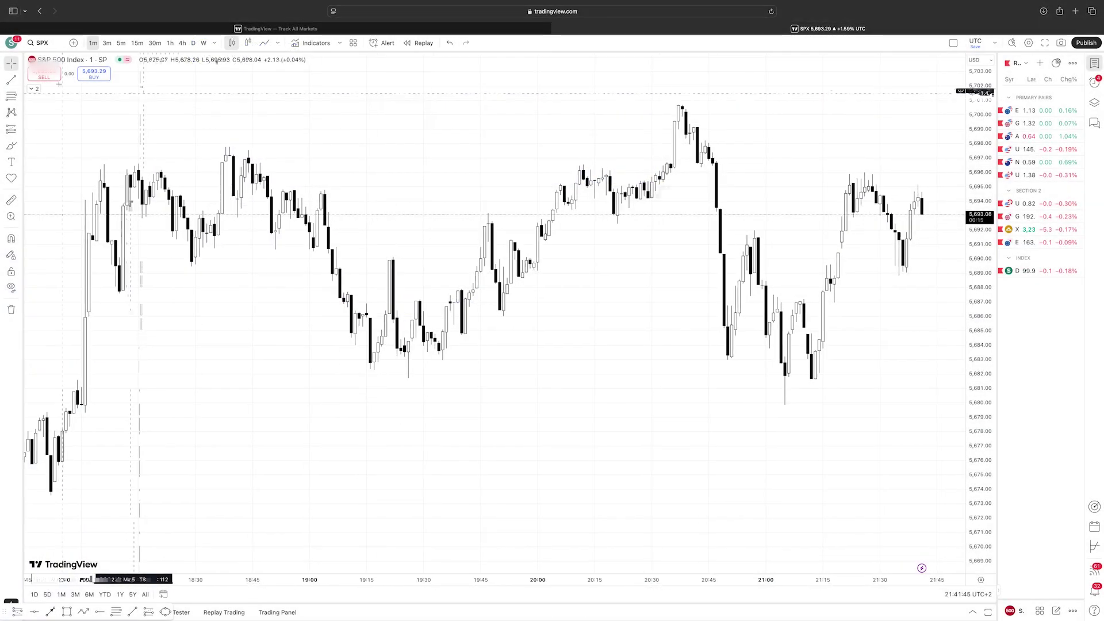
{"action": "left_click", "coordinate": [11, 43]}
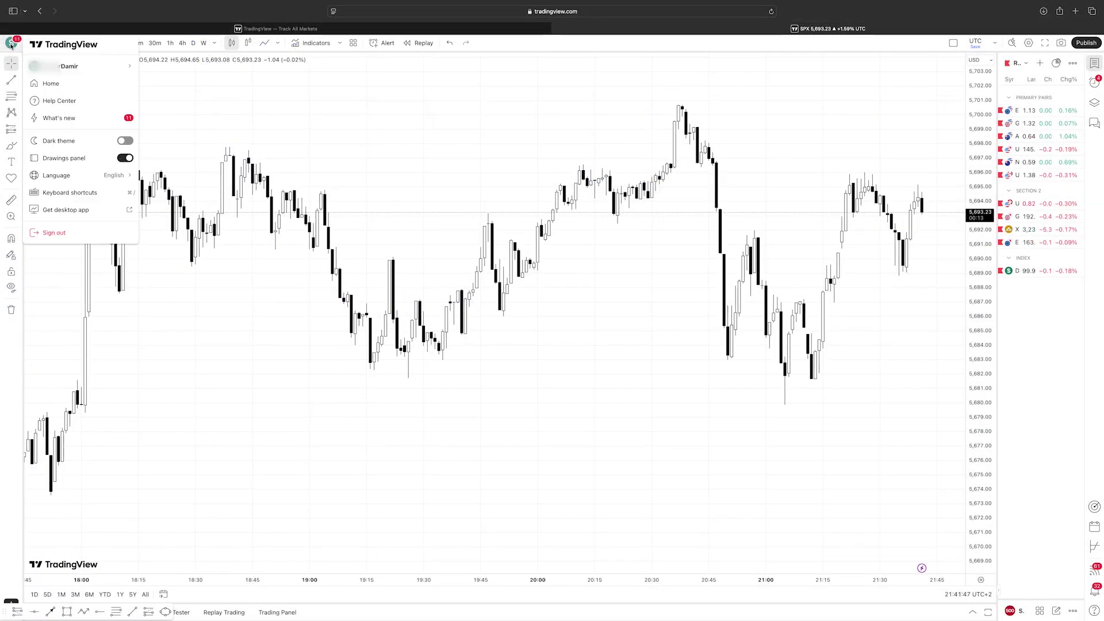
{"action": "mouse_move", "coordinate": [64, 64]}
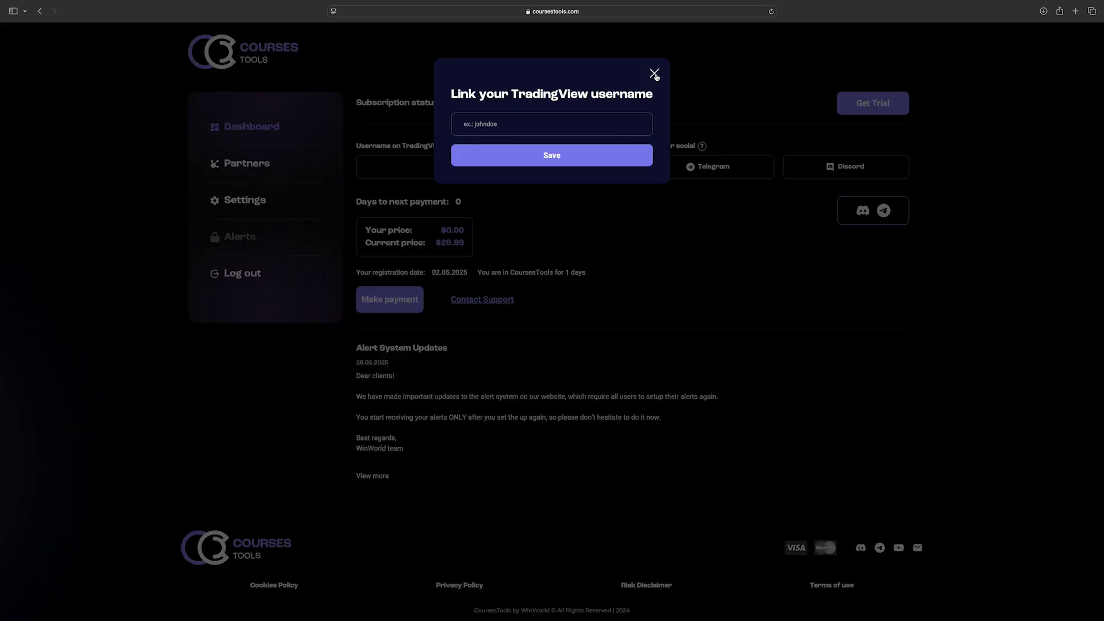
Step: Close the Link your TradingView username form without linking anything
{"action": "left_click", "coordinate": [655, 83]}
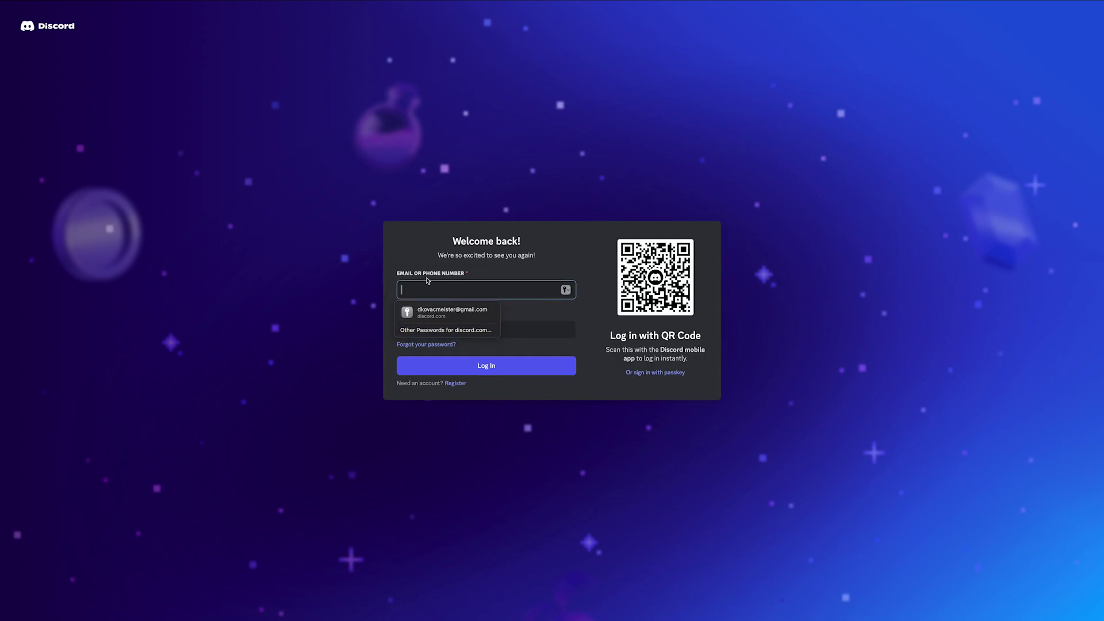
Step: Leave the Discord login page unfilled and switch back to the Courses Tools dashboard
{"action": "key", "text": "Tab"}
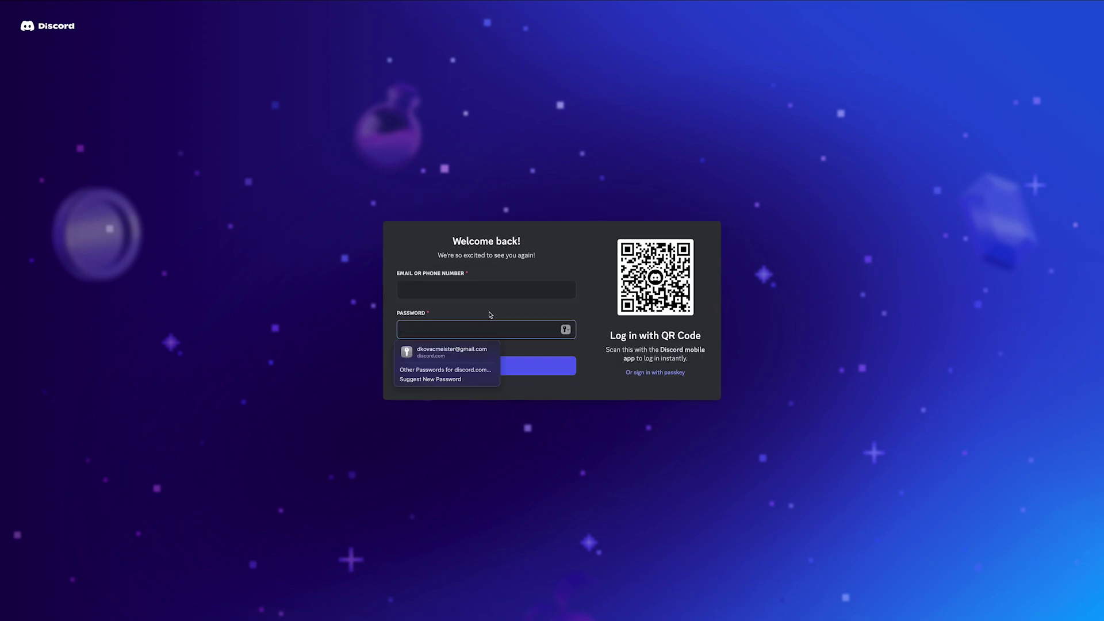
{"action": "left_click", "coordinate": [605, 383]}
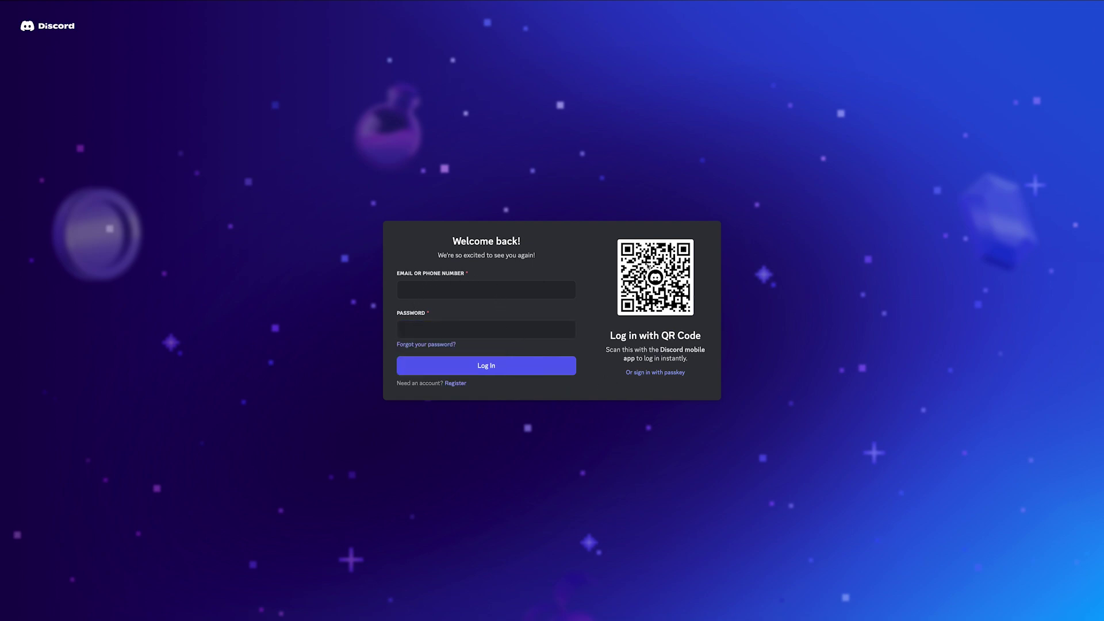
{"action": "key", "text": "super+Tab"}
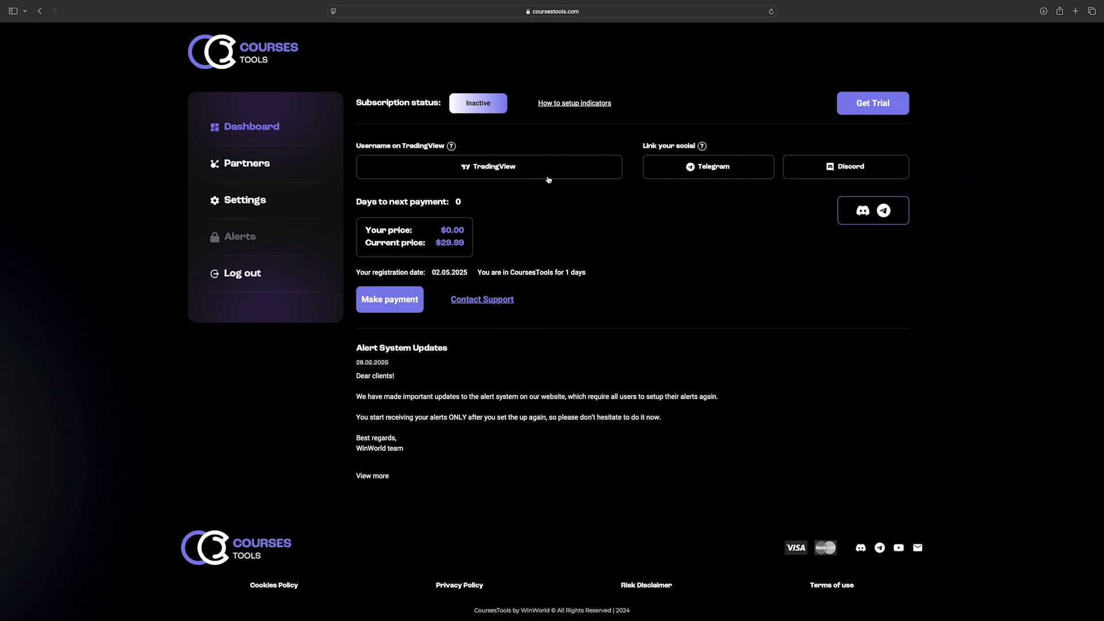
{"action": "left_click", "coordinate": [390, 302]}
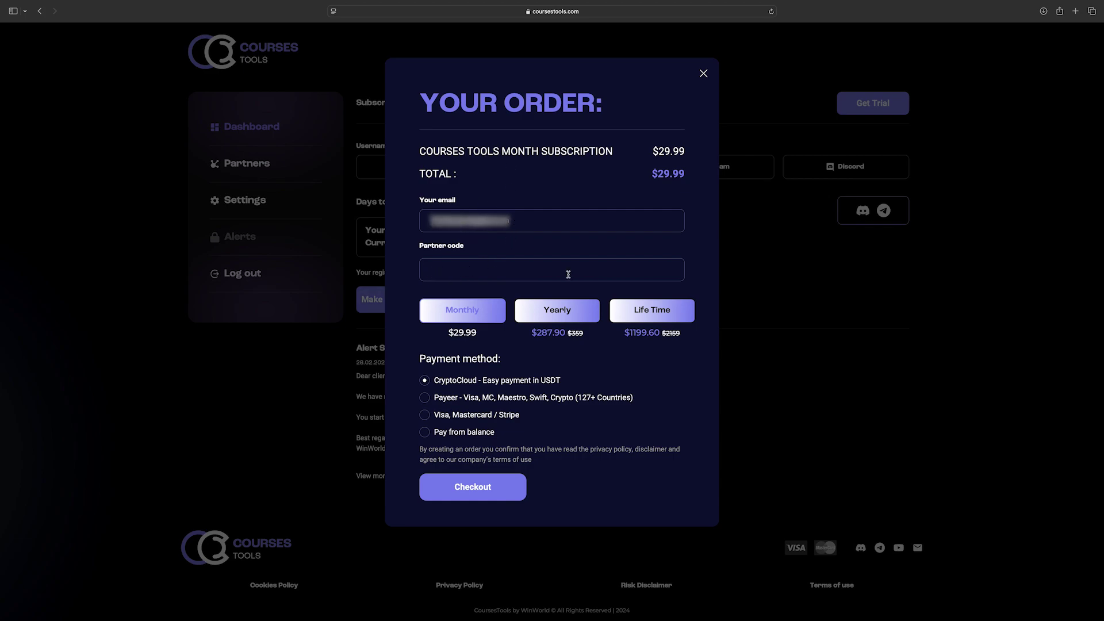
{"action": "left_click", "coordinate": [571, 317]}
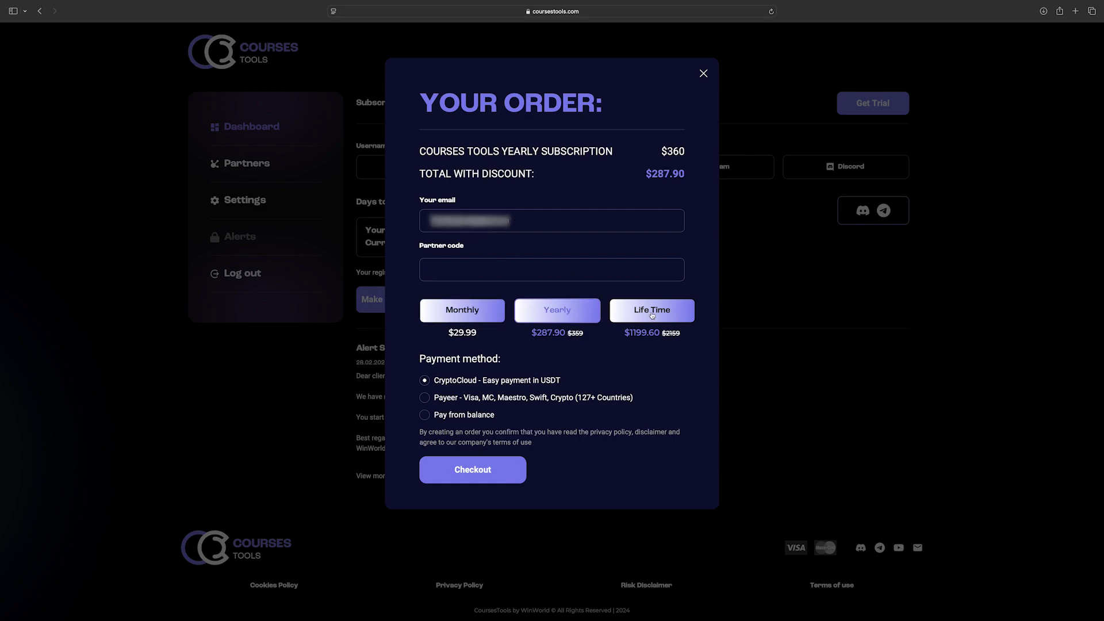
{"action": "left_click", "coordinate": [652, 315]}
{"action": "left_click", "coordinate": [463, 311]}
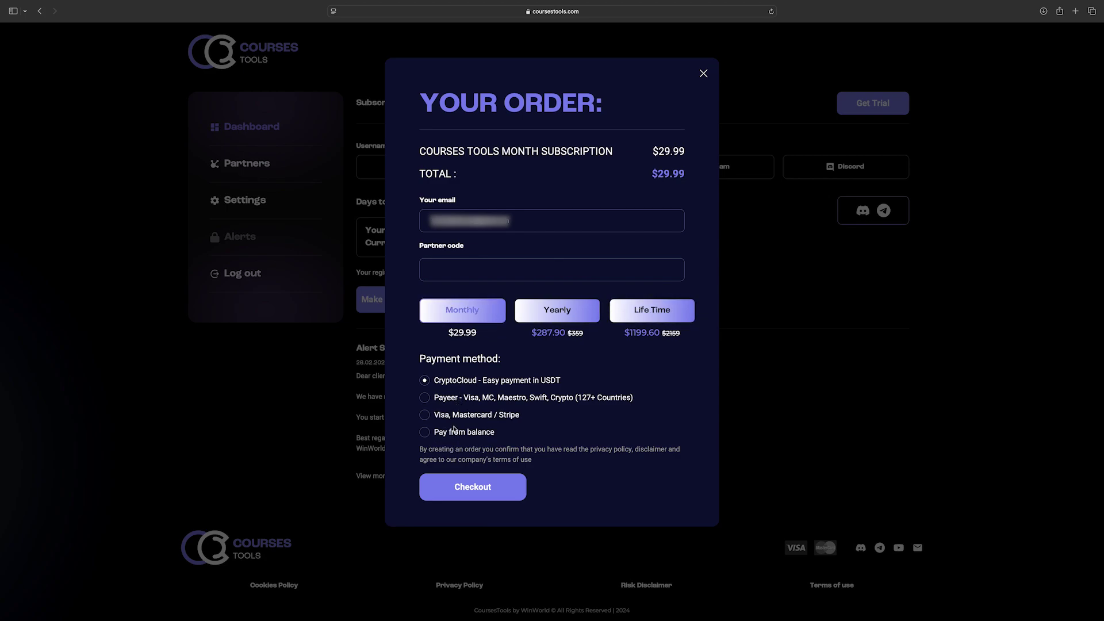
{"action": "left_click", "coordinate": [467, 416]}
{"action": "left_click", "coordinate": [465, 415]}
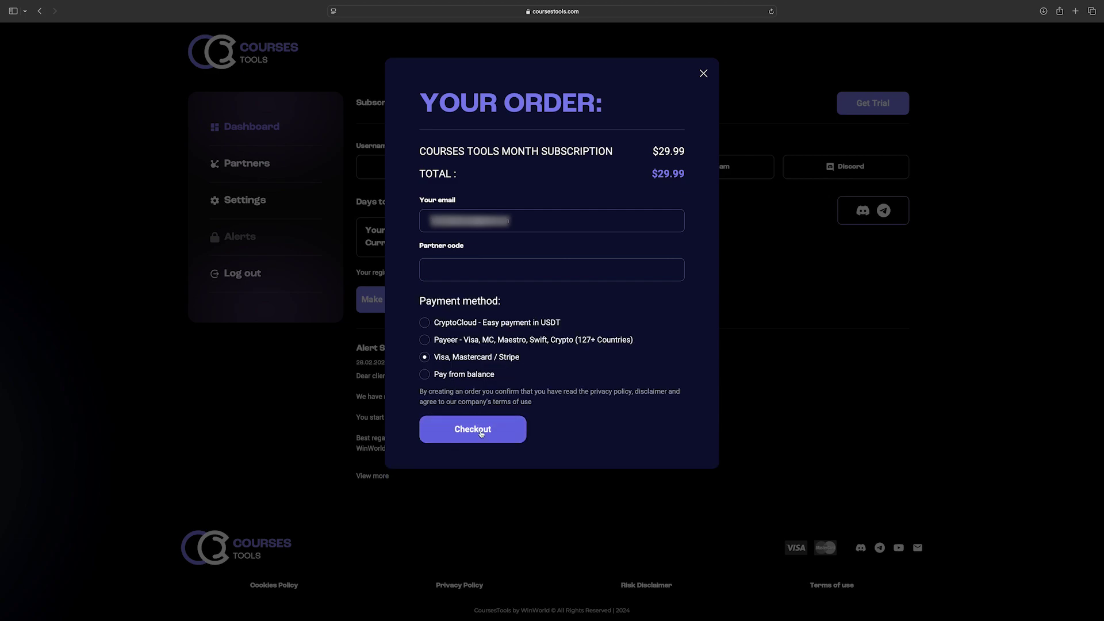
{"action": "left_click", "coordinate": [481, 434]}
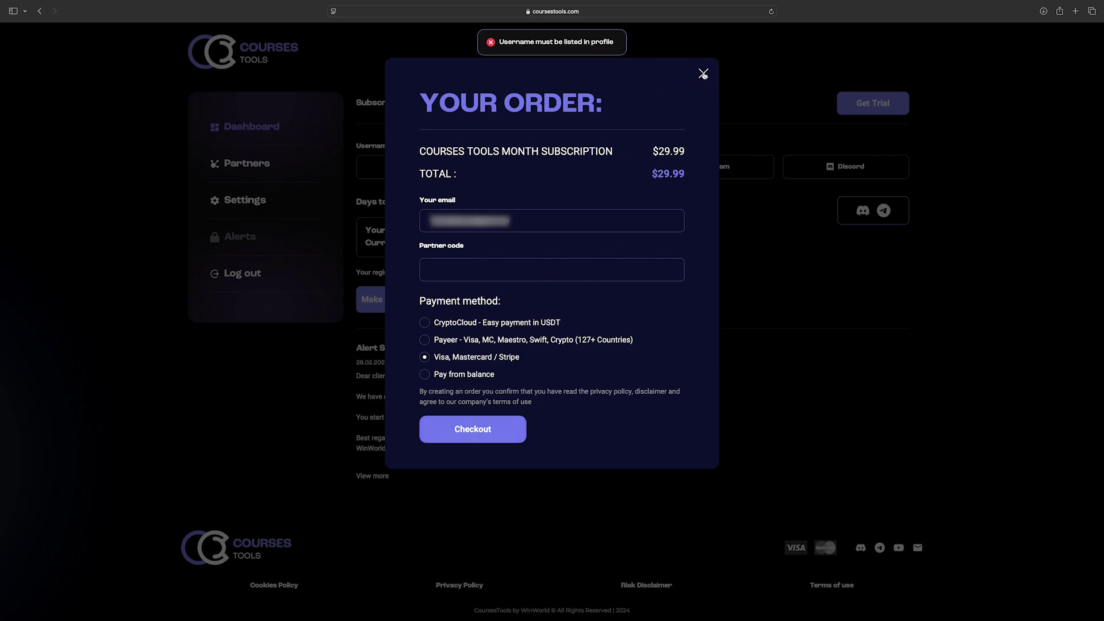
{"action": "left_click", "coordinate": [703, 74]}
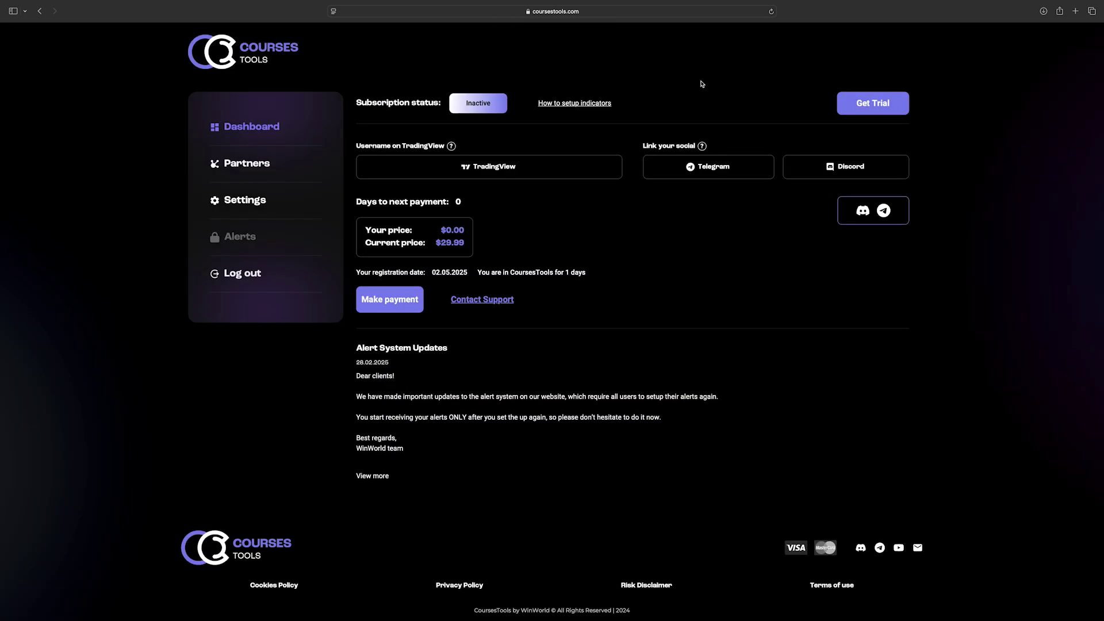
Step: Log out, then log back in with Google to the account with an active subscription
{"action": "left_click", "coordinate": [247, 275]}
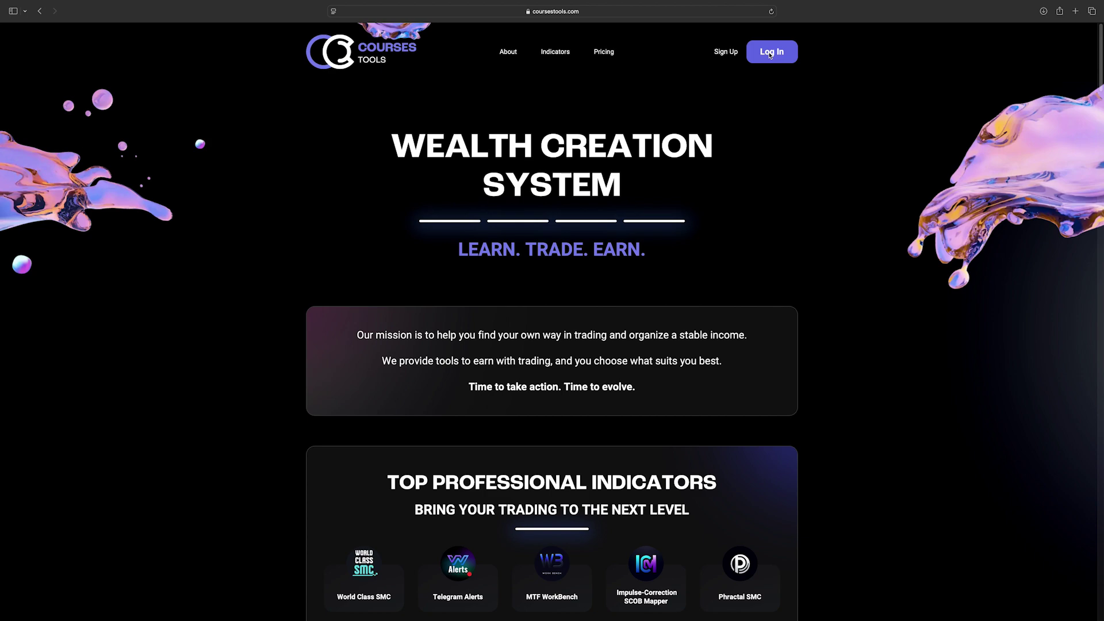
{"action": "left_click", "coordinate": [771, 52]}
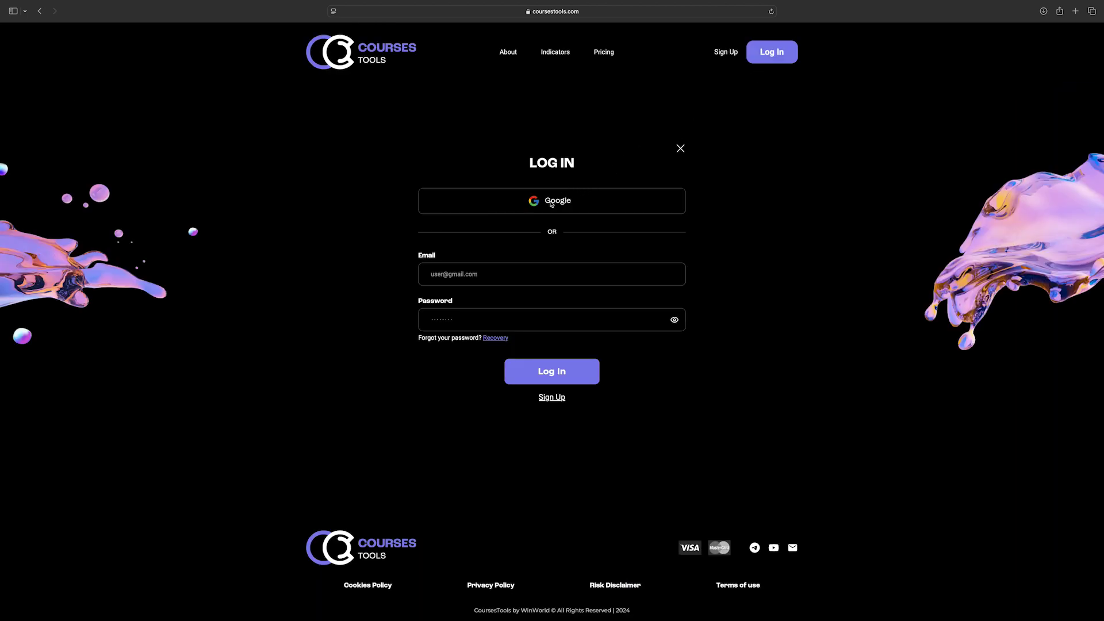
{"action": "left_click", "coordinate": [549, 205]}
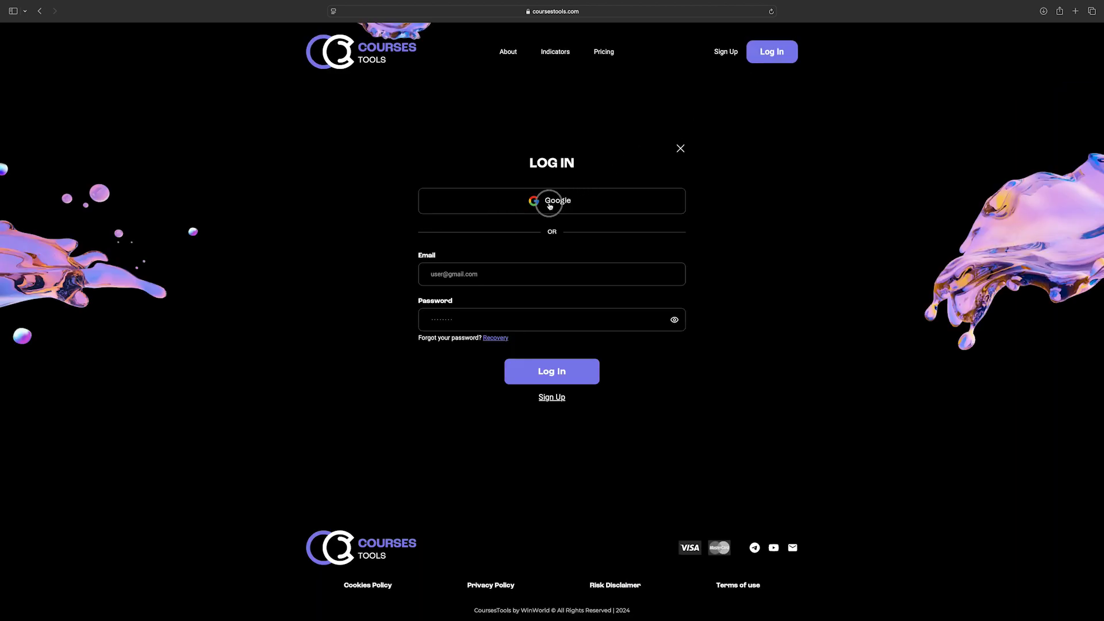
{"action": "left_click", "coordinate": [593, 218]}
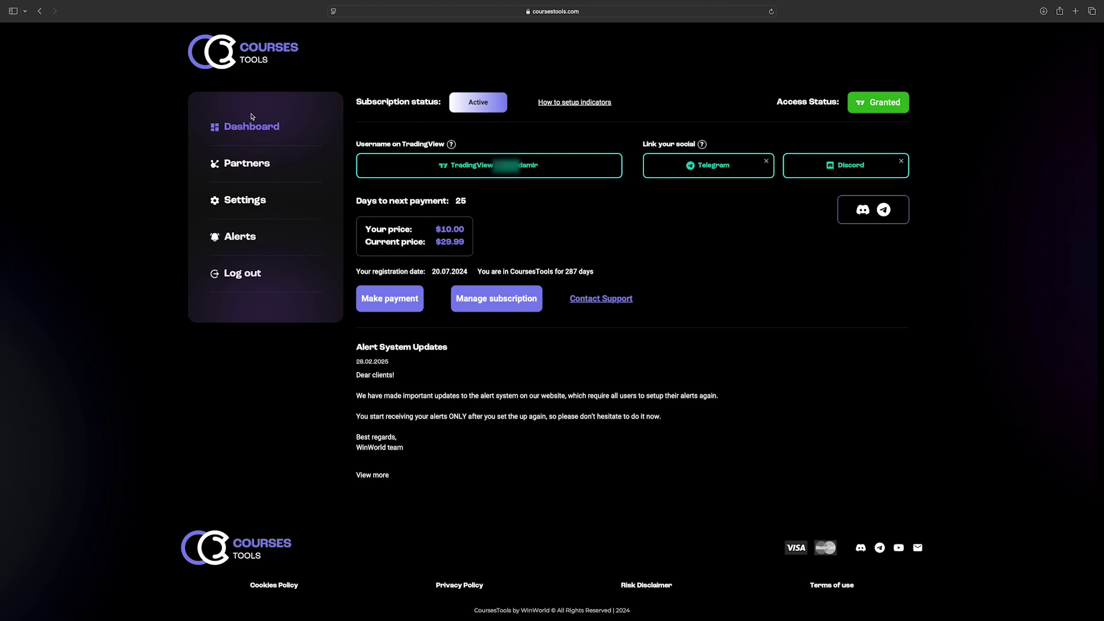
{"action": "left_click", "coordinate": [556, 101]}
{"action": "scroll", "coordinate": [530, 236], "scroll_direction": "down", "scroll_amount": 6}
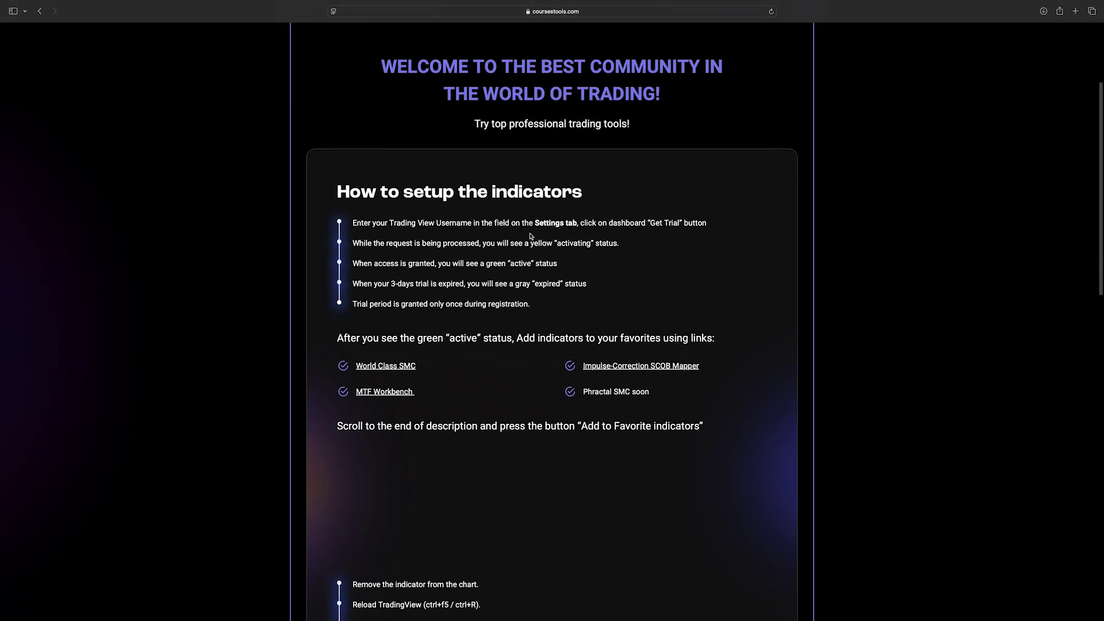
{"action": "scroll", "coordinate": [531, 236], "scroll_direction": "down", "scroll_amount": 5}
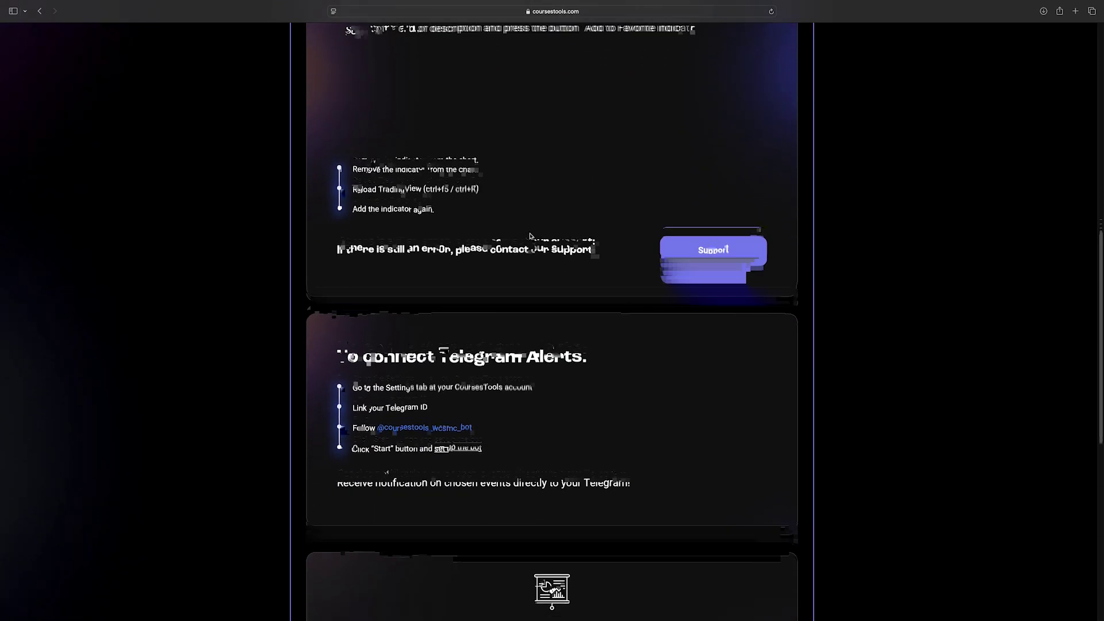
{"action": "scroll", "coordinate": [531, 236], "scroll_direction": "down", "scroll_amount": 7}
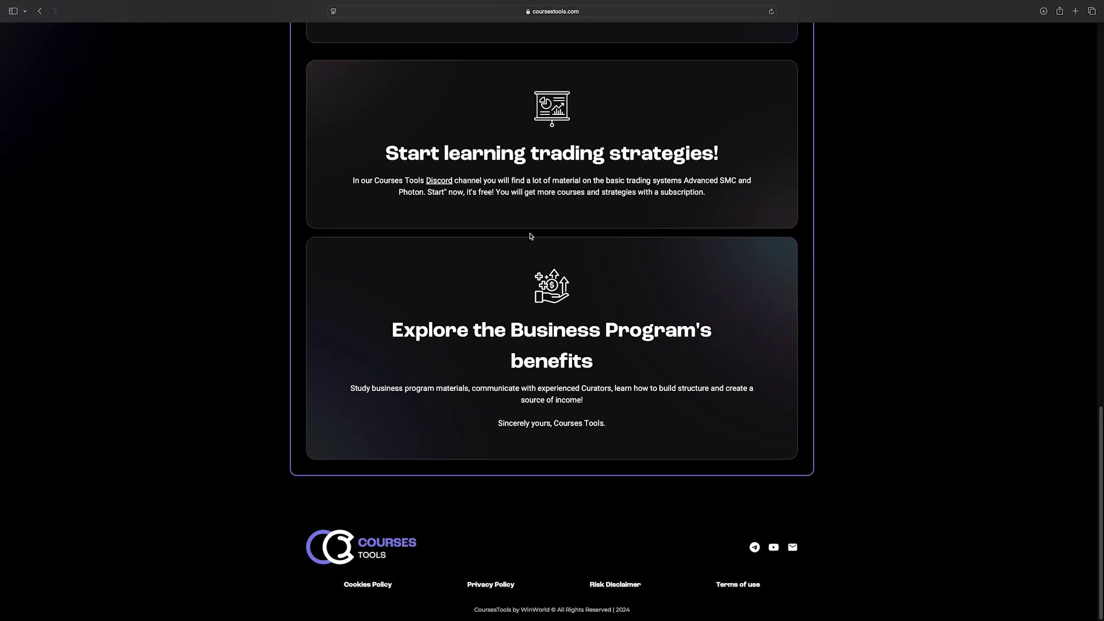
{"action": "scroll", "coordinate": [531, 236], "scroll_direction": "up", "scroll_amount": 5}
{"action": "scroll", "coordinate": [531, 235], "scroll_direction": "up", "scroll_amount": 15}
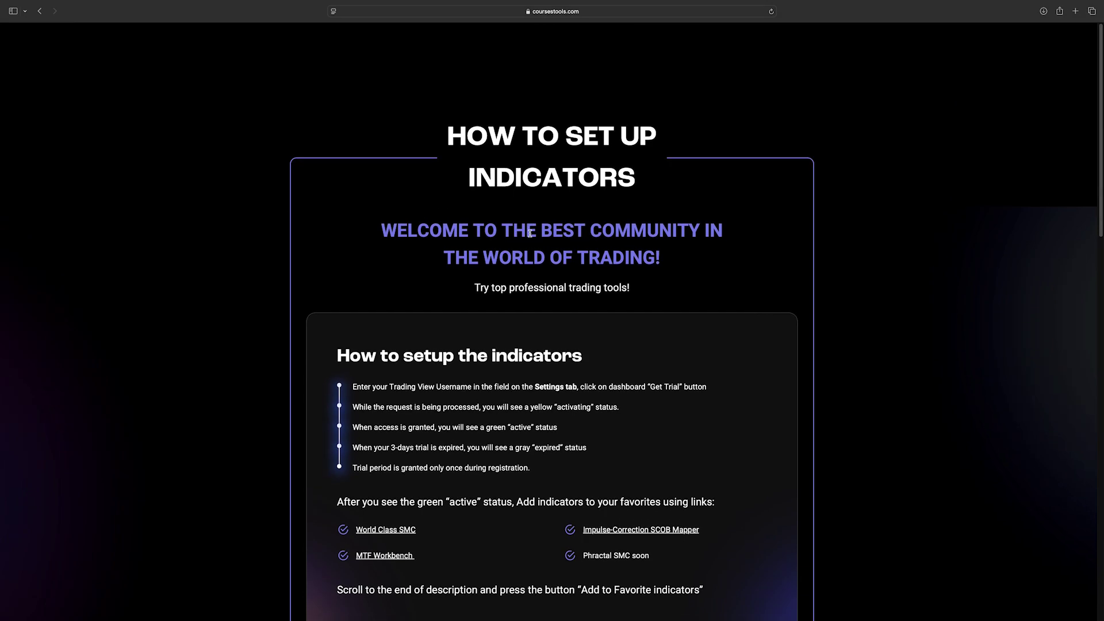
{"action": "scroll", "coordinate": [530, 233], "scroll_direction": "left", "scroll_amount": 5}
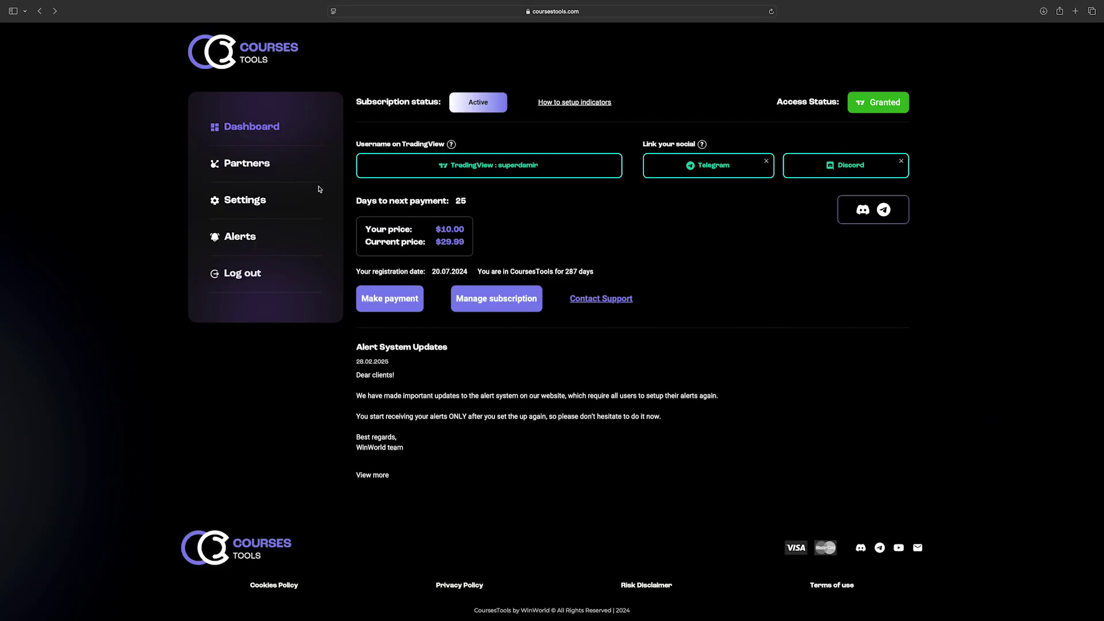
Step: Open the alert settings and set the basic alert's market to Forex
{"action": "left_click", "coordinate": [232, 240]}
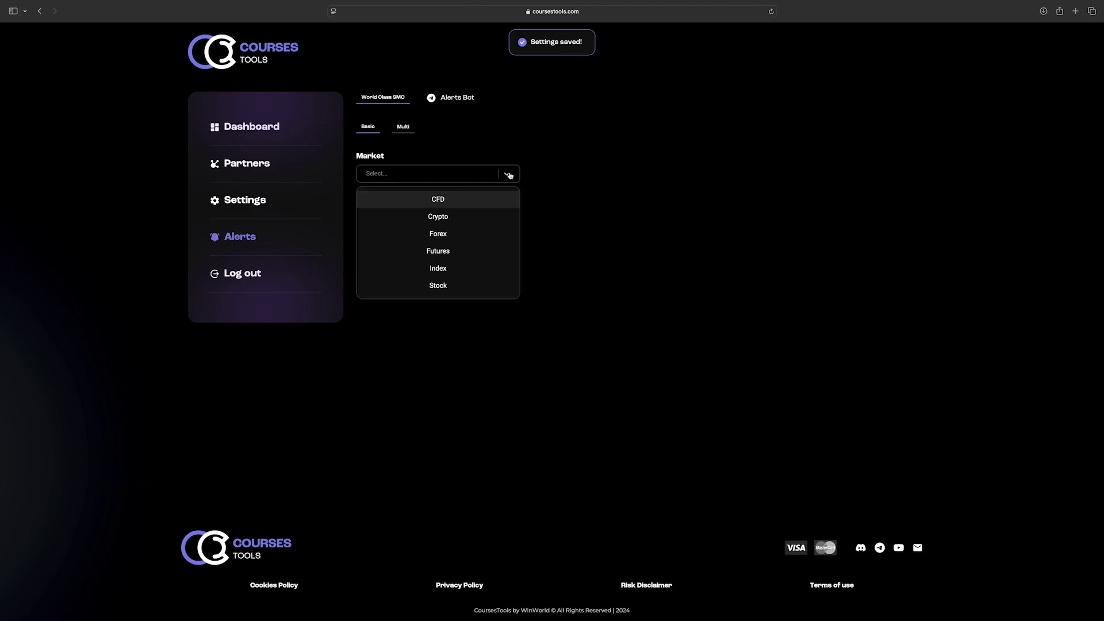
{"action": "left_click", "coordinate": [438, 235]}
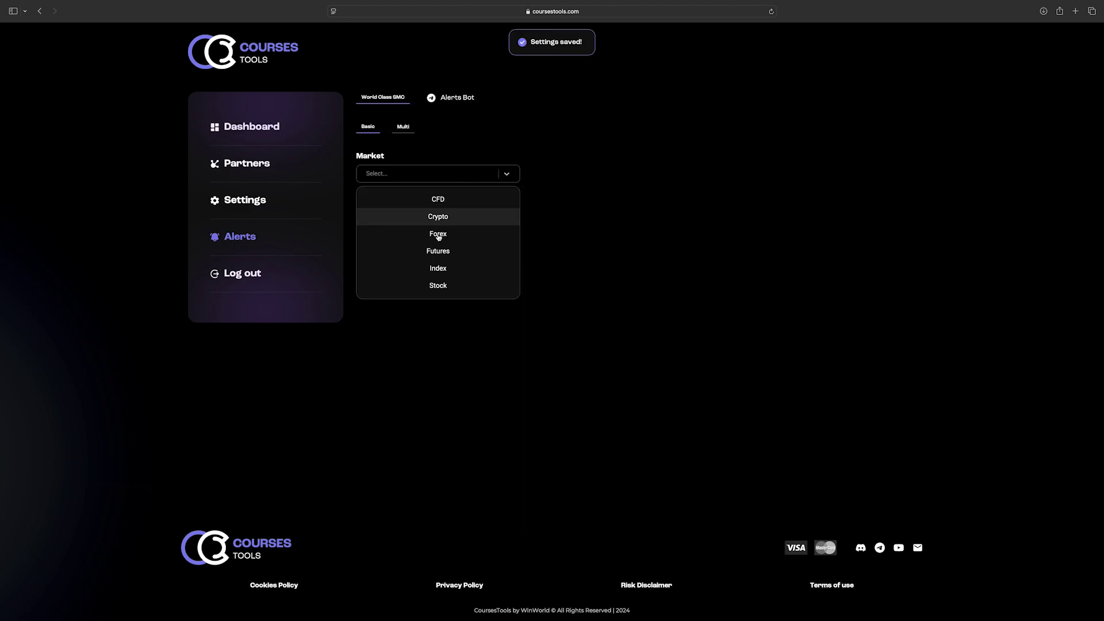
{"action": "left_click", "coordinate": [438, 234]}
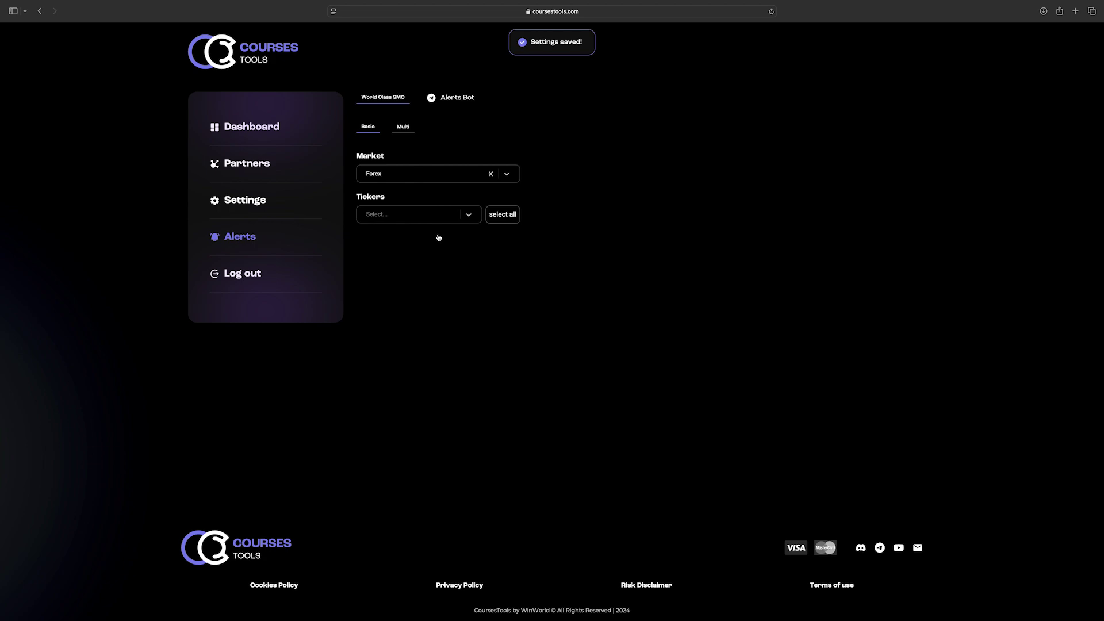
Step: Add AUDUSD, EURUSD, GBPUSD and NZDUSD as the basic alert's tickers
{"action": "left_click", "coordinate": [377, 215]}
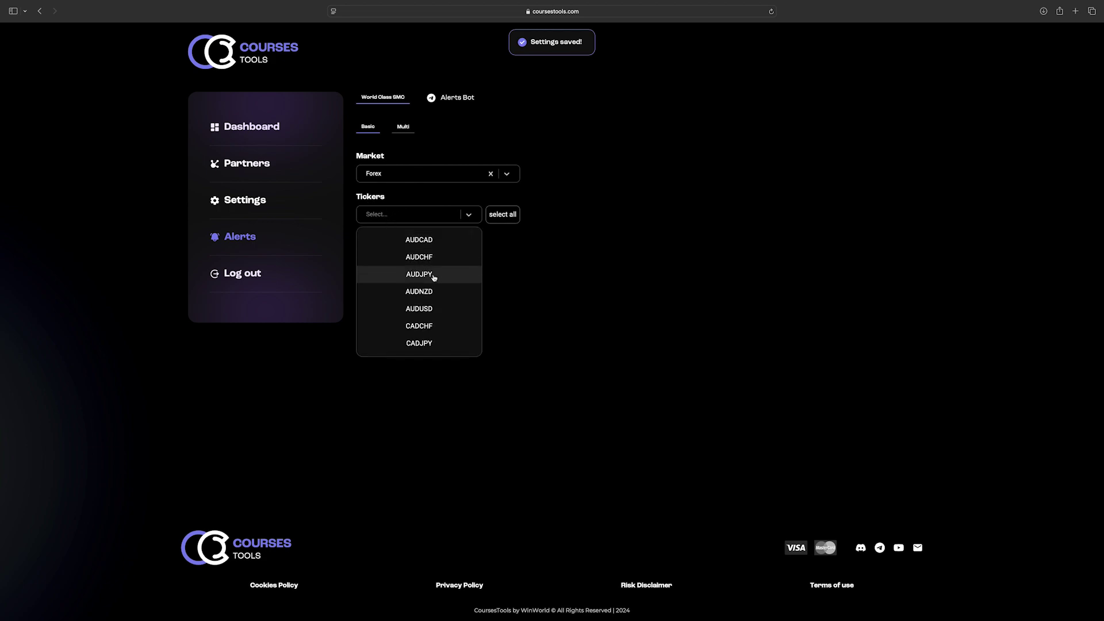
{"action": "left_click", "coordinate": [425, 310]}
{"action": "scroll", "coordinate": [421, 310], "scroll_direction": "down", "scroll_amount": 3}
{"action": "left_click", "coordinate": [421, 311]}
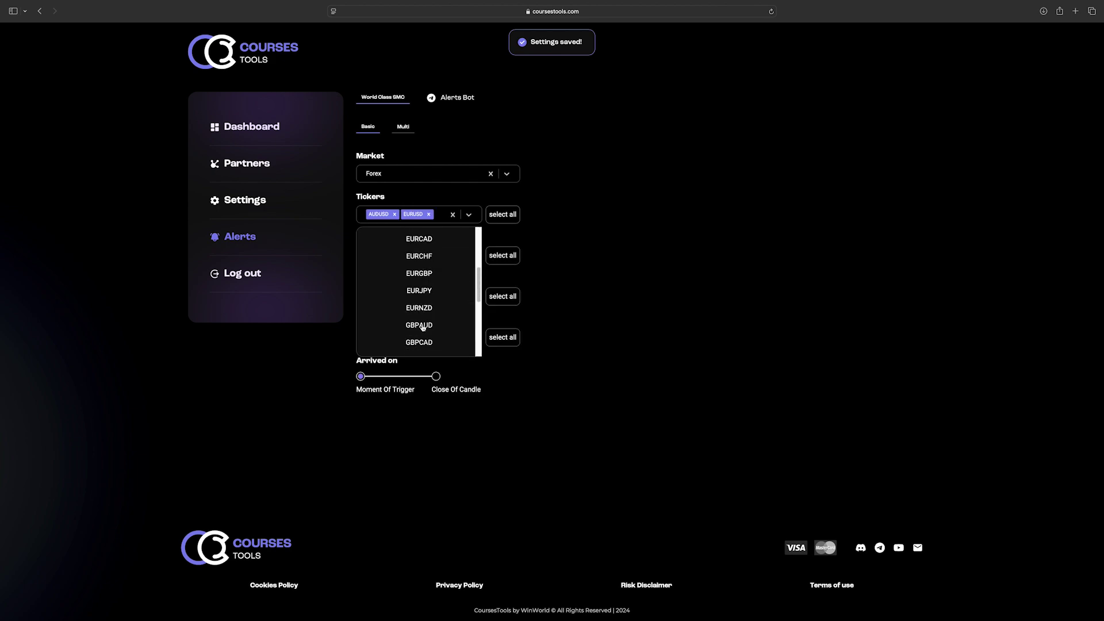
{"action": "scroll", "coordinate": [424, 322], "scroll_direction": "down", "scroll_amount": 3}
{"action": "scroll", "coordinate": [424, 311], "scroll_direction": "up", "scroll_amount": 2}
{"action": "scroll", "coordinate": [423, 276], "scroll_direction": "down", "scroll_amount": 3}
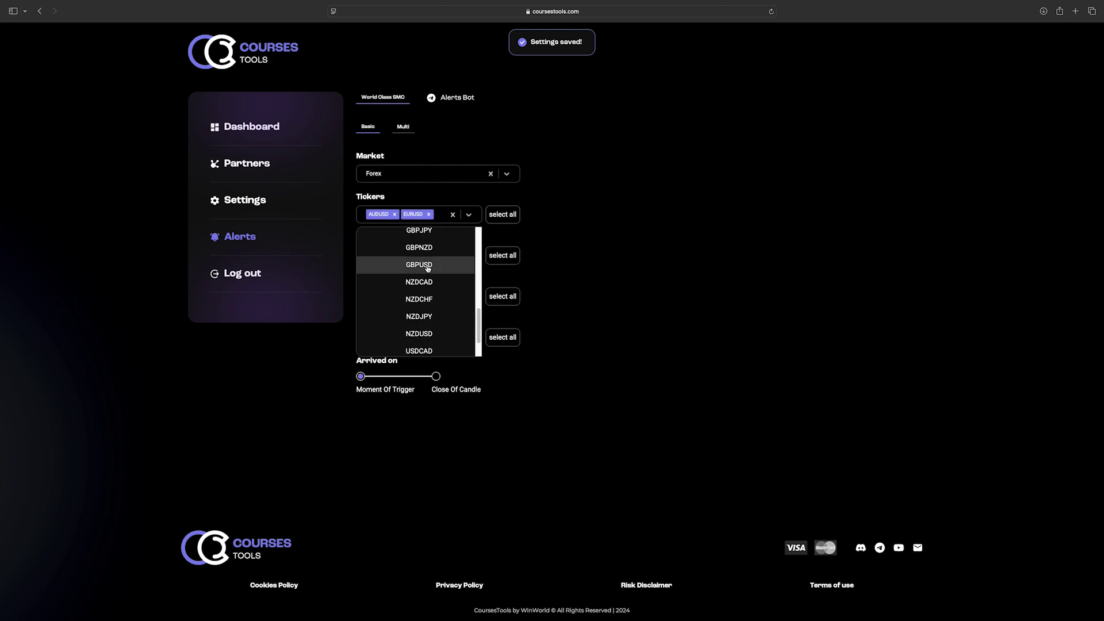
{"action": "left_click", "coordinate": [422, 265]}
{"action": "left_click", "coordinate": [411, 326]}
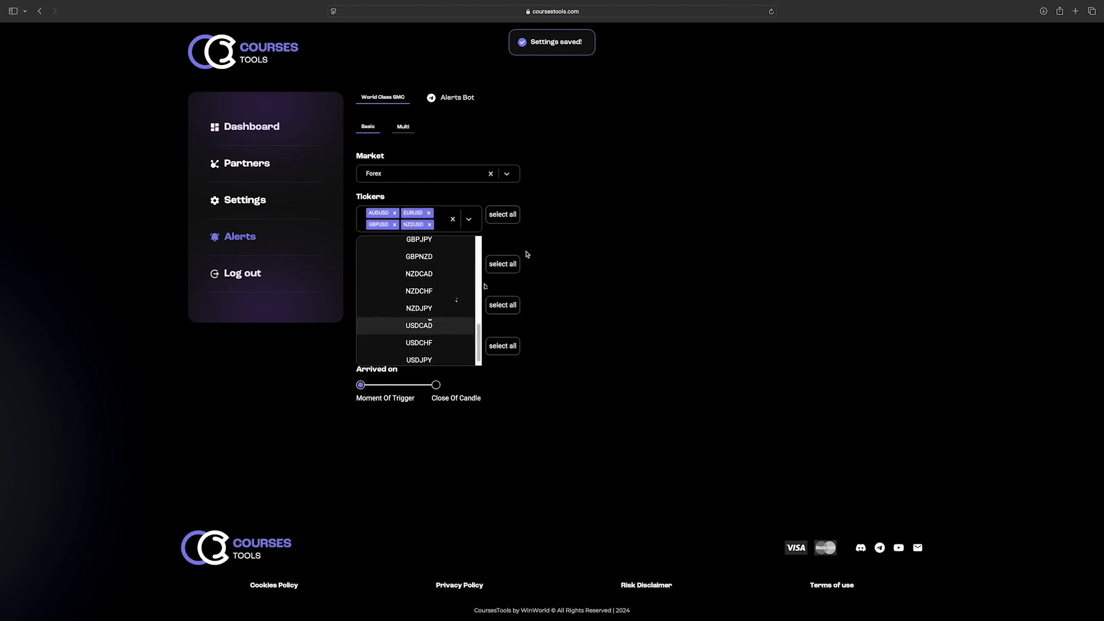
{"action": "left_click", "coordinate": [470, 221]}
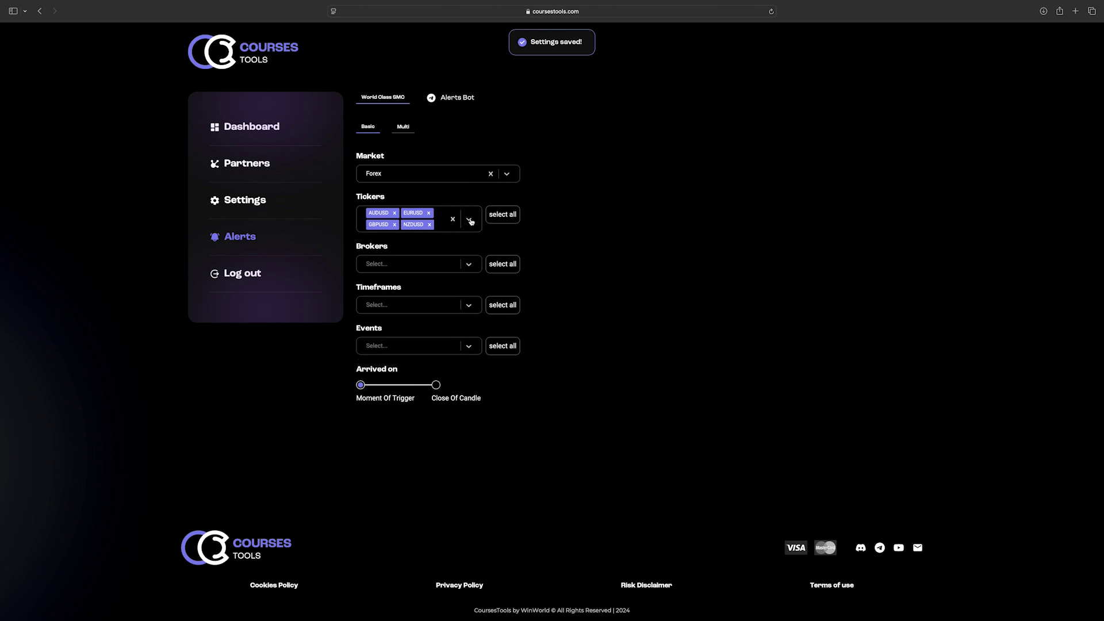
Step: Choose FX as the basic alert's broker
{"action": "left_click", "coordinate": [386, 265]}
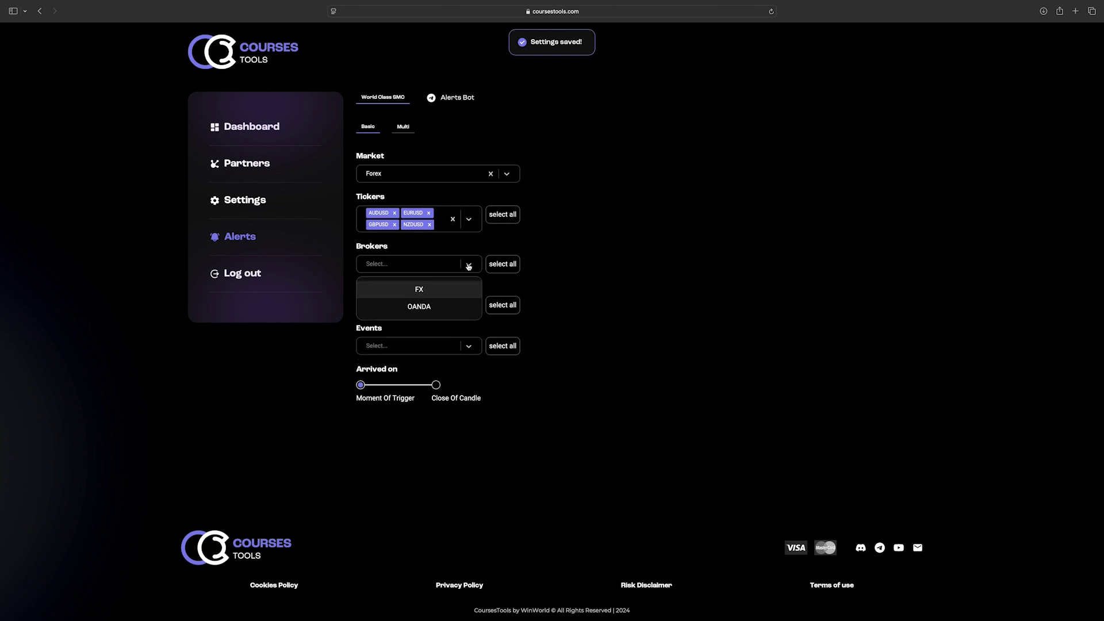
{"action": "left_click", "coordinate": [428, 292]}
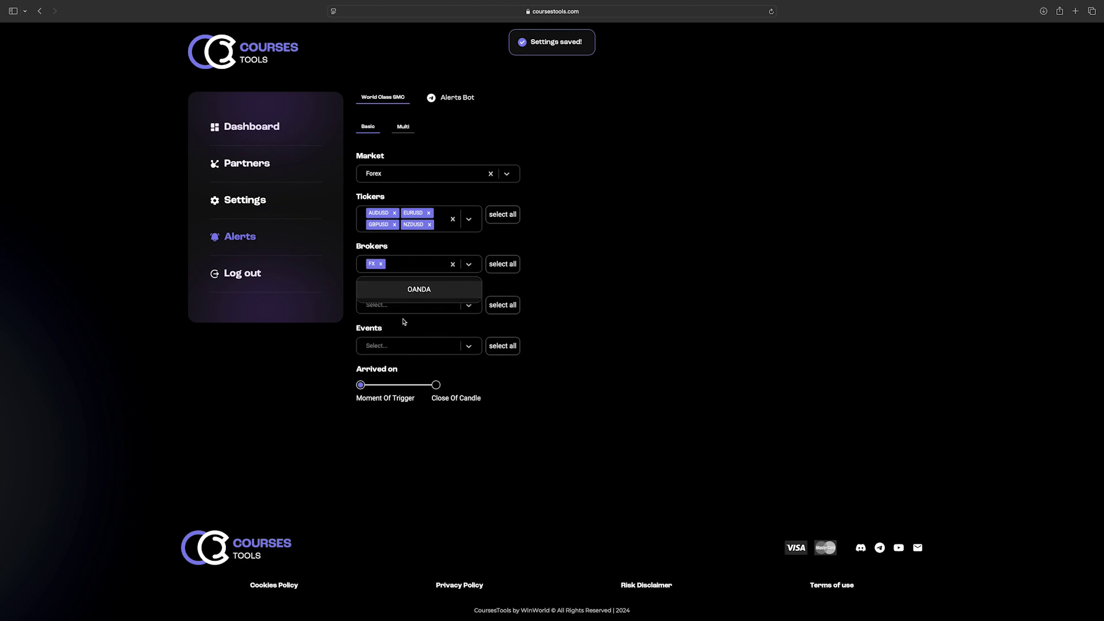
{"action": "left_click", "coordinate": [440, 317]}
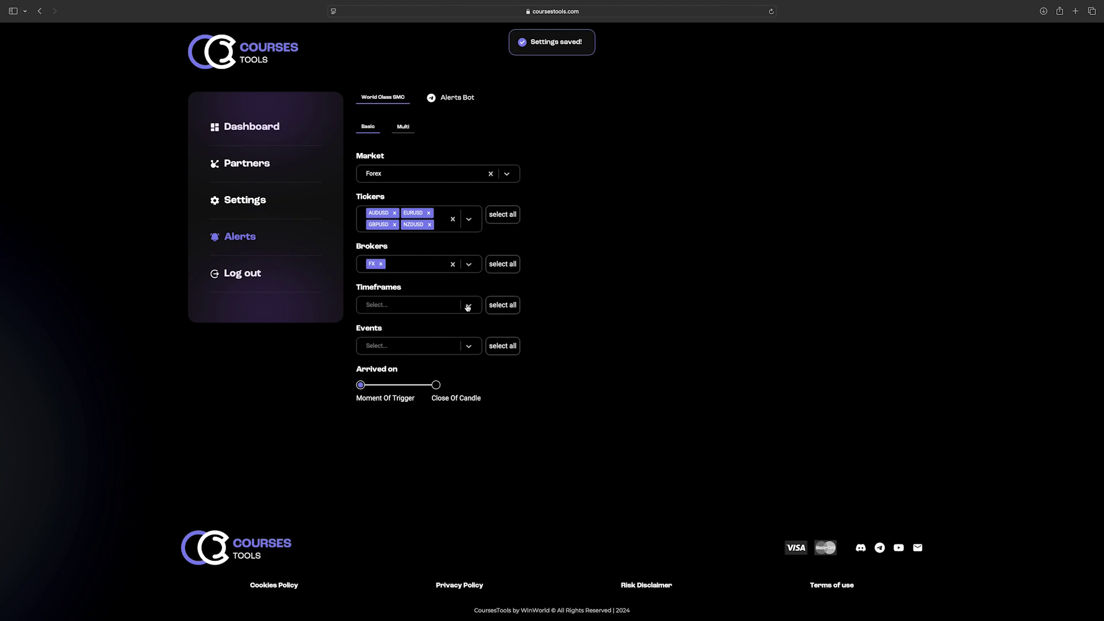
Step: Add the 5m and 15m timeframes to the basic alert
{"action": "left_click", "coordinate": [467, 306]}
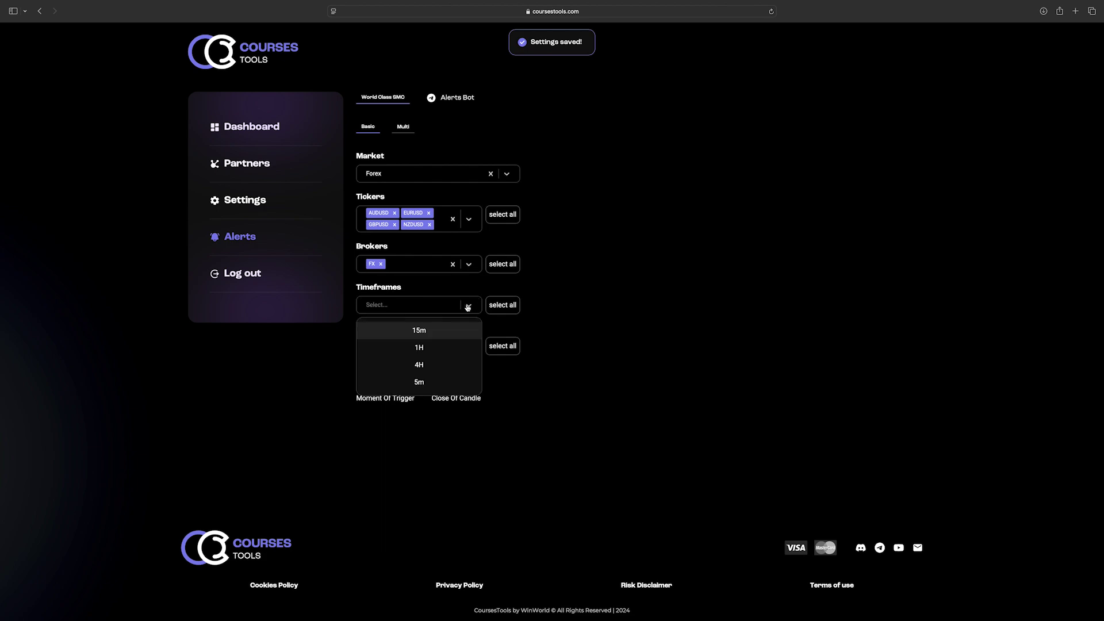
{"action": "left_click", "coordinate": [418, 384]}
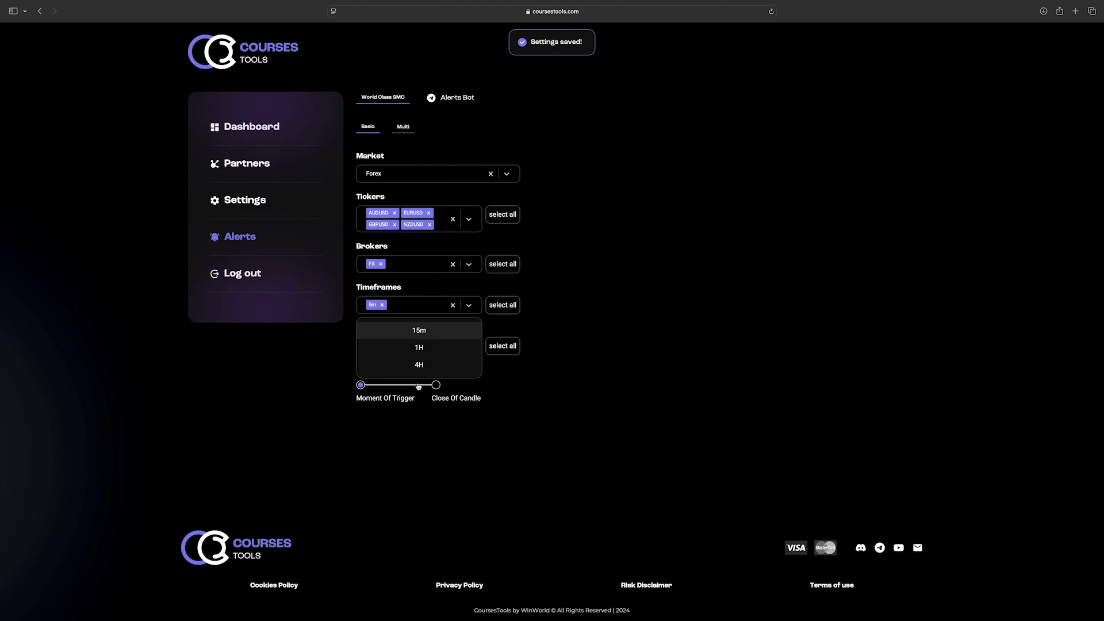
{"action": "left_click", "coordinate": [422, 331]}
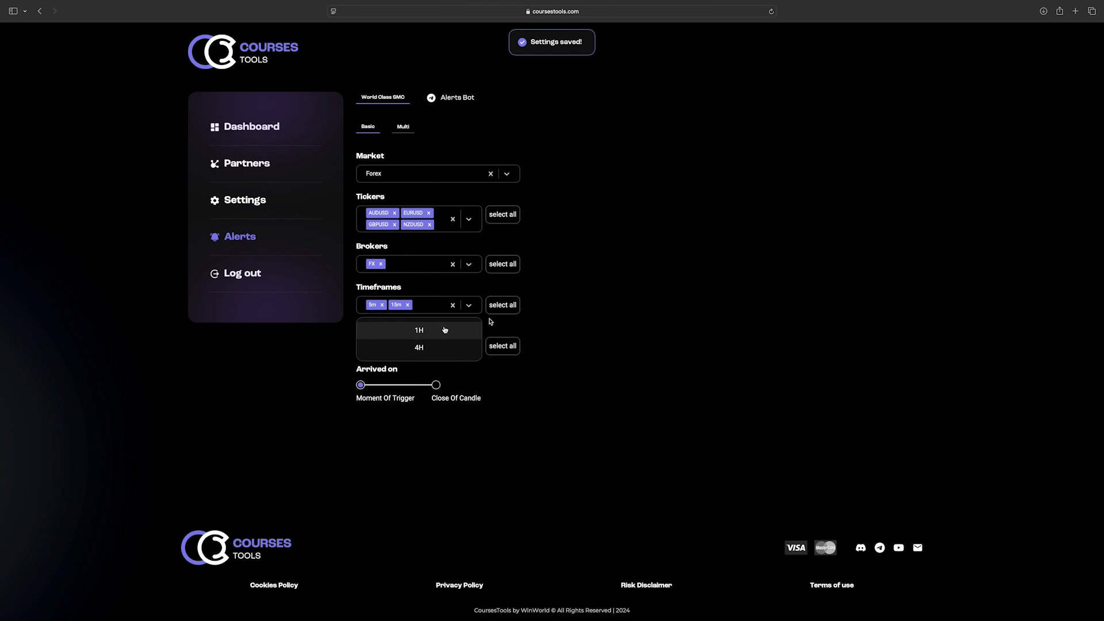
{"action": "left_click", "coordinate": [540, 312]}
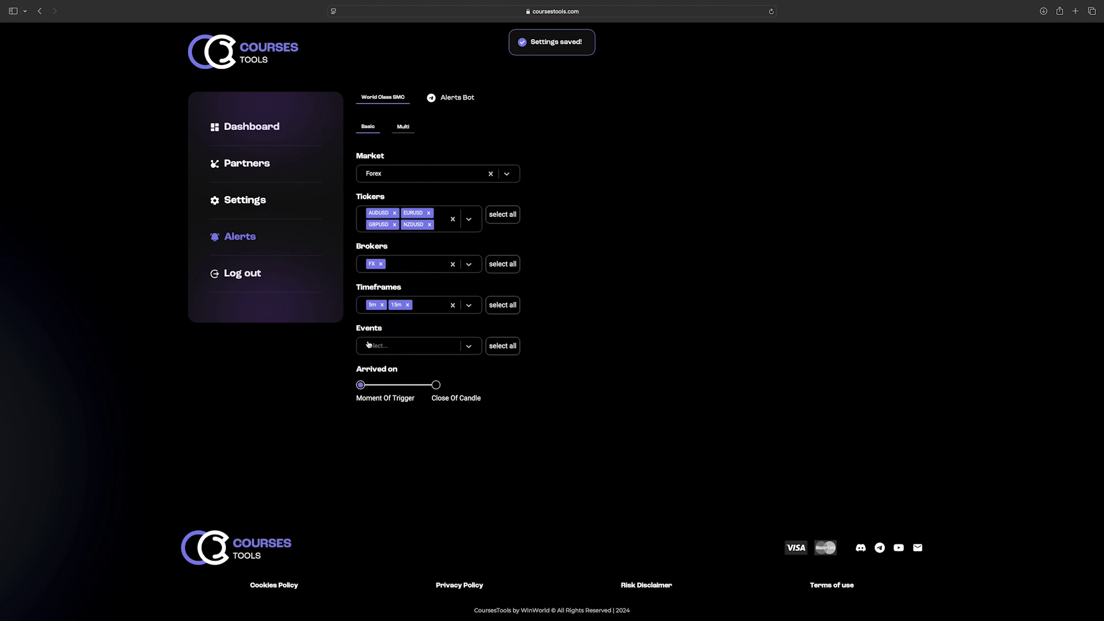
Step: Include all events and save the basic Forex alert
{"action": "left_click", "coordinate": [383, 347]}
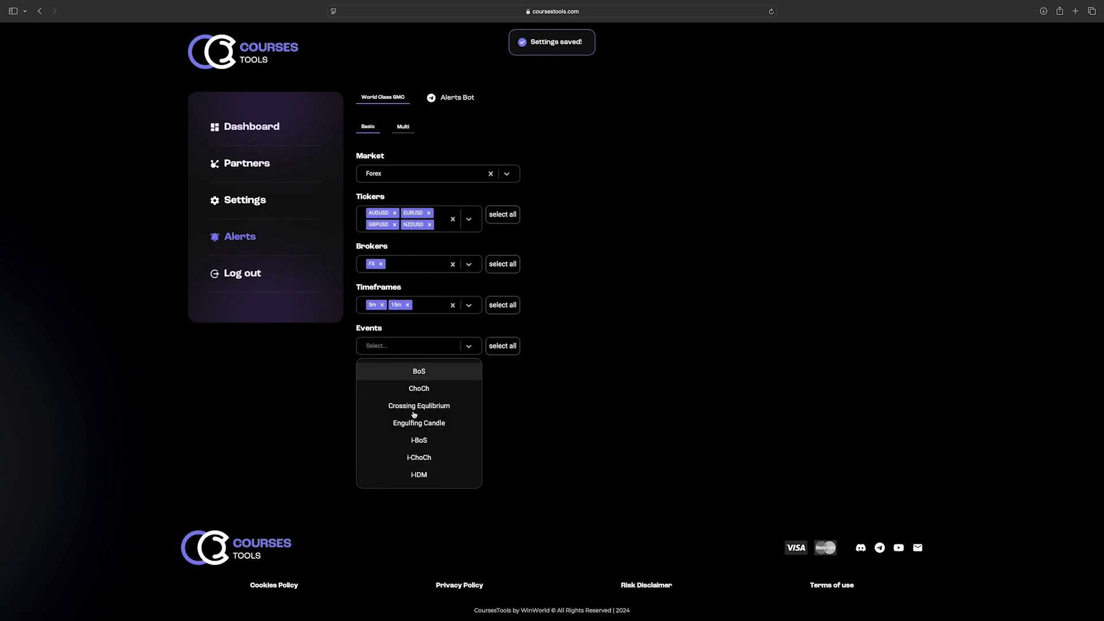
{"action": "scroll", "coordinate": [414, 417], "scroll_direction": "down", "scroll_amount": 5}
{"action": "scroll", "coordinate": [414, 418], "scroll_direction": "down", "scroll_amount": 10}
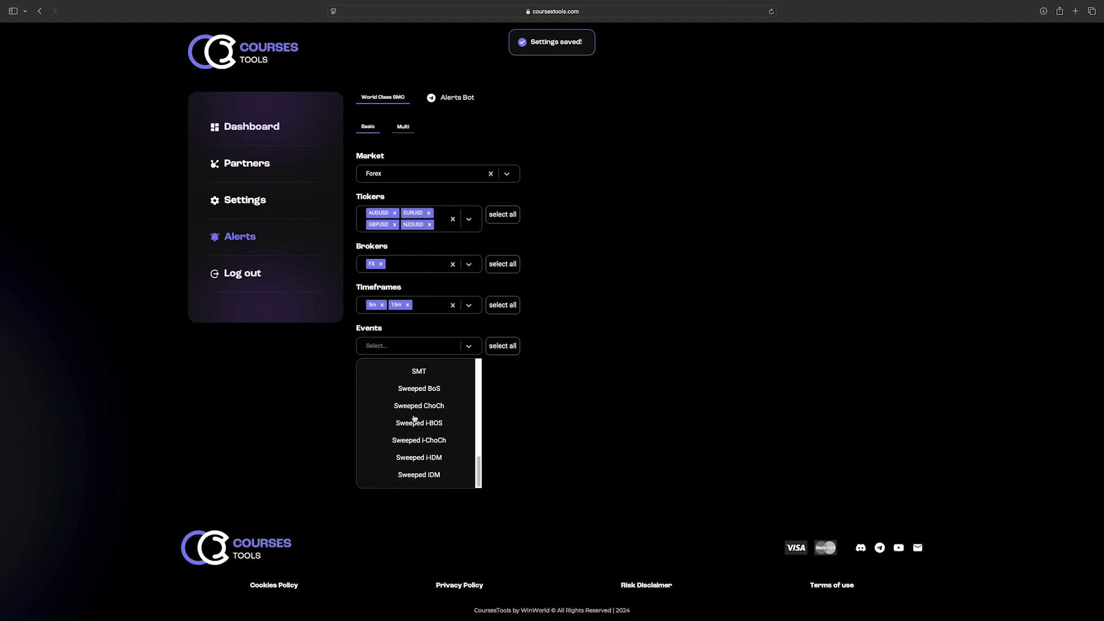
{"action": "left_click", "coordinate": [511, 357]}
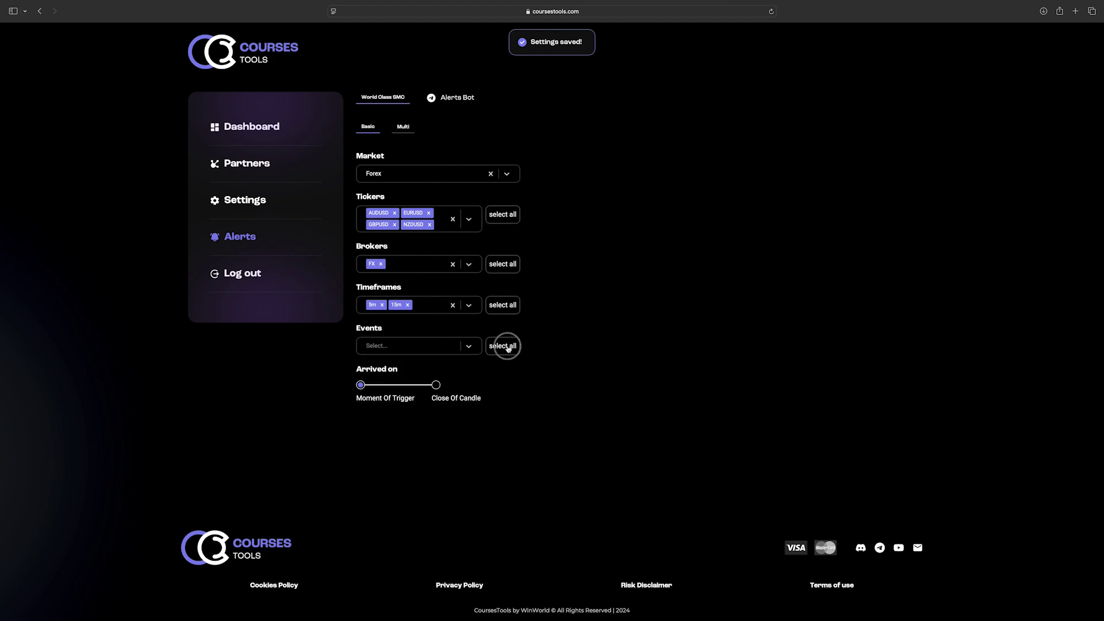
{"action": "left_click", "coordinate": [508, 348]}
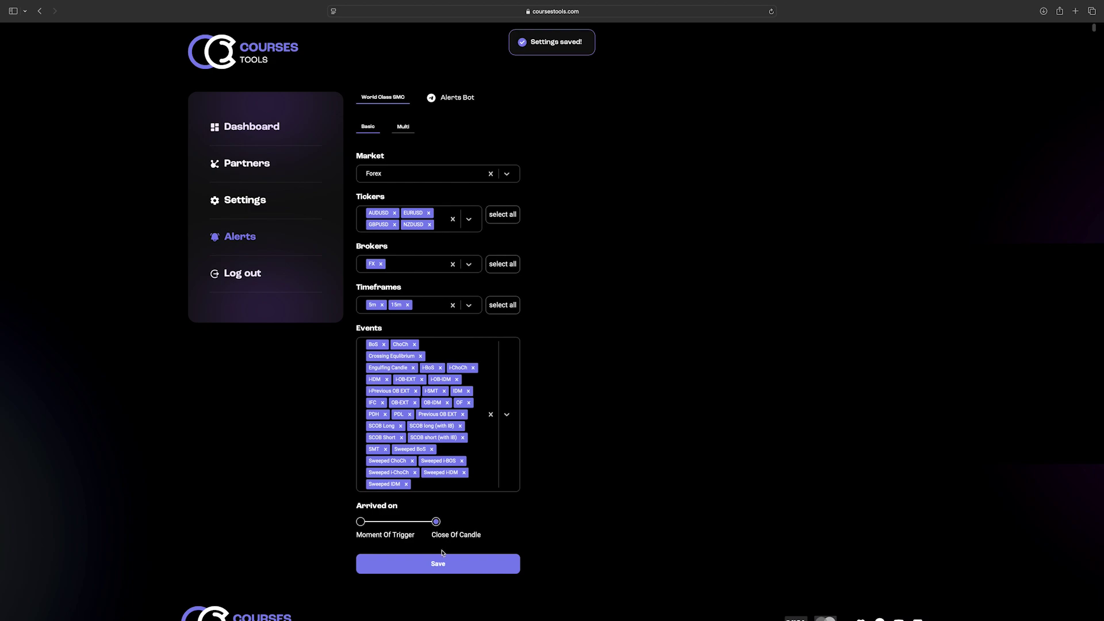
{"action": "left_click", "coordinate": [442, 568]}
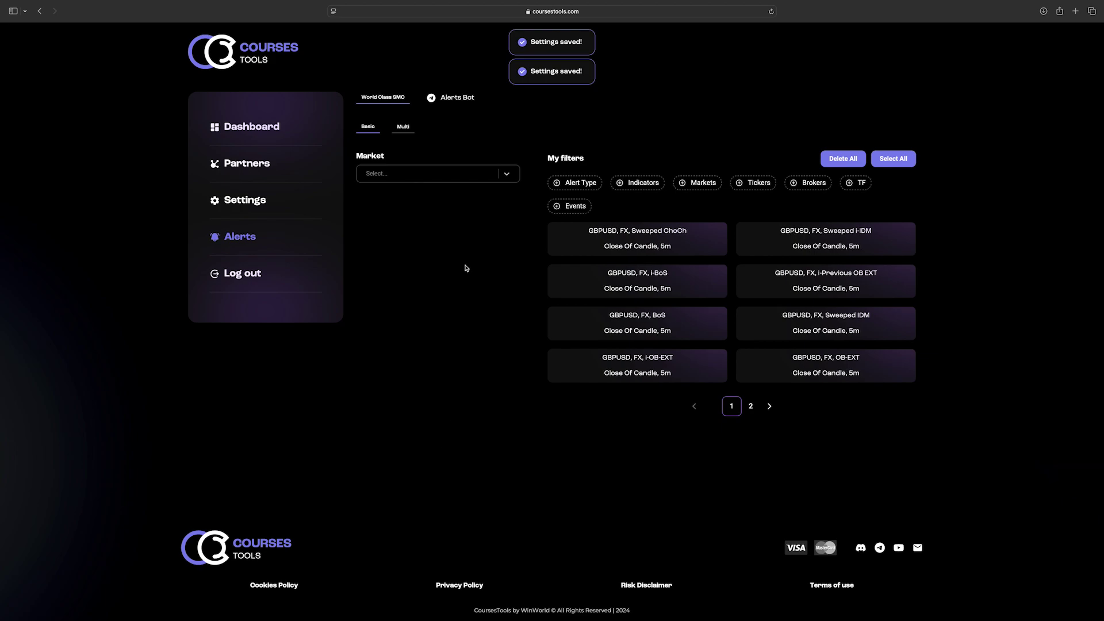
Step: Switch to the Multi alert tab and set its market to Forex
{"action": "left_click", "coordinate": [405, 132]}
{"action": "left_click", "coordinate": [506, 176]}
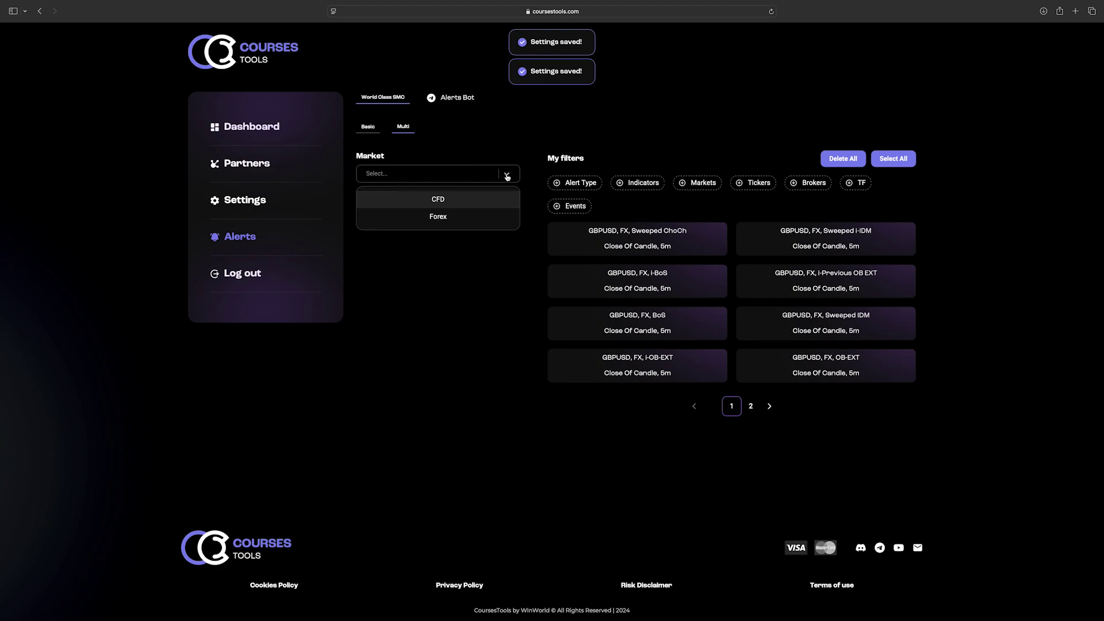
{"action": "left_click", "coordinate": [440, 217]}
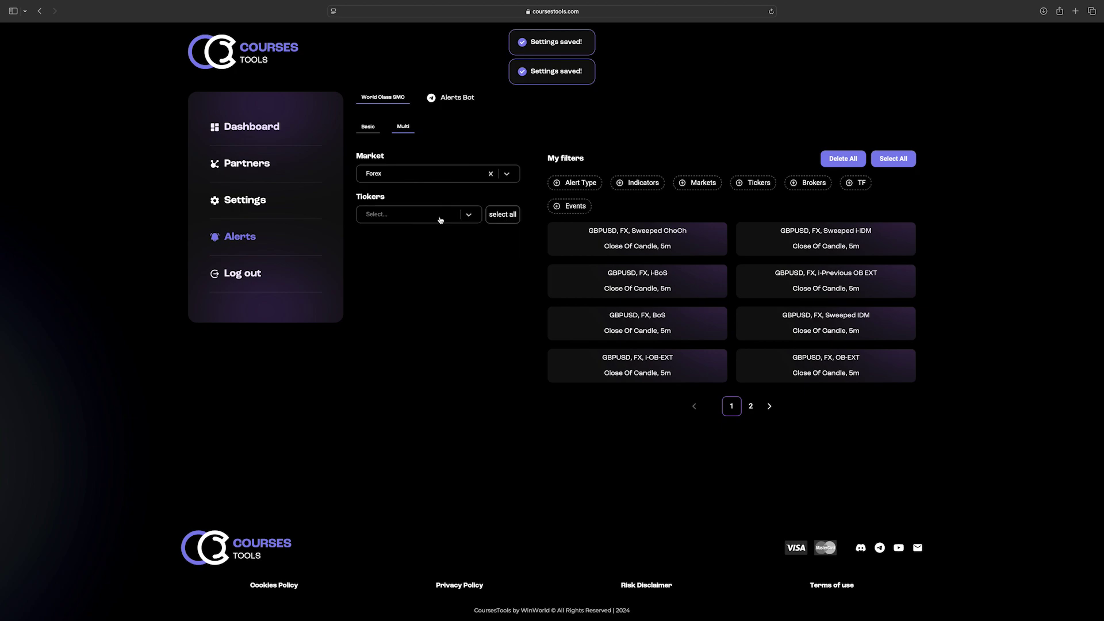
Step: Add AUDUSD, EURUSD, GBPUSD and NZDUSD as the multi alert's tickers
{"action": "left_click", "coordinate": [472, 216]}
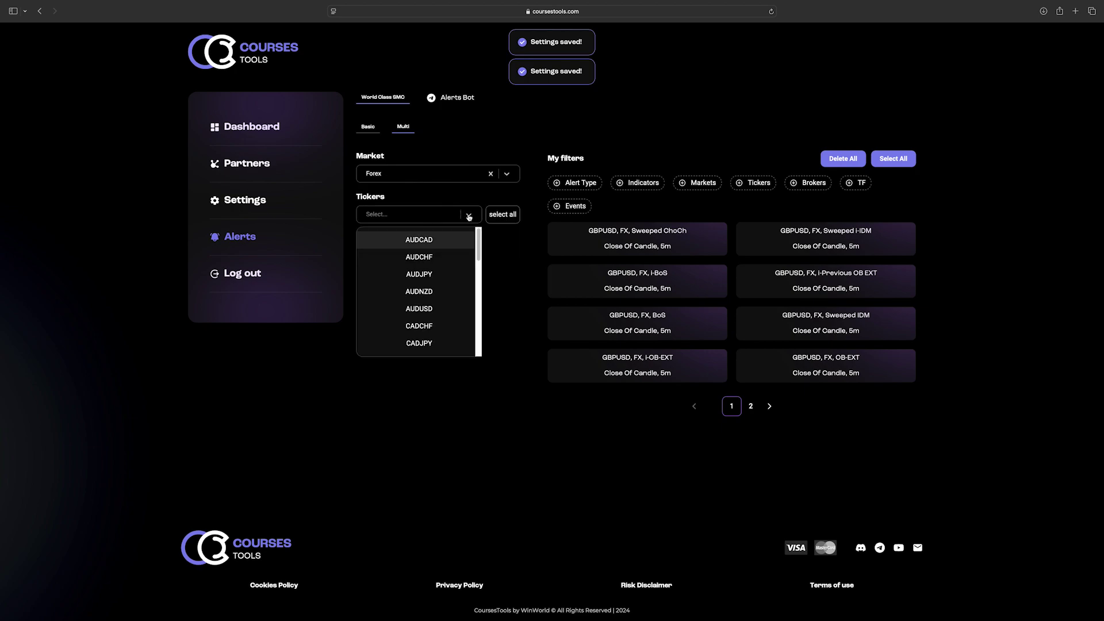
{"action": "left_click", "coordinate": [423, 308]}
{"action": "scroll", "coordinate": [422, 309], "scroll_direction": "down", "scroll_amount": 5}
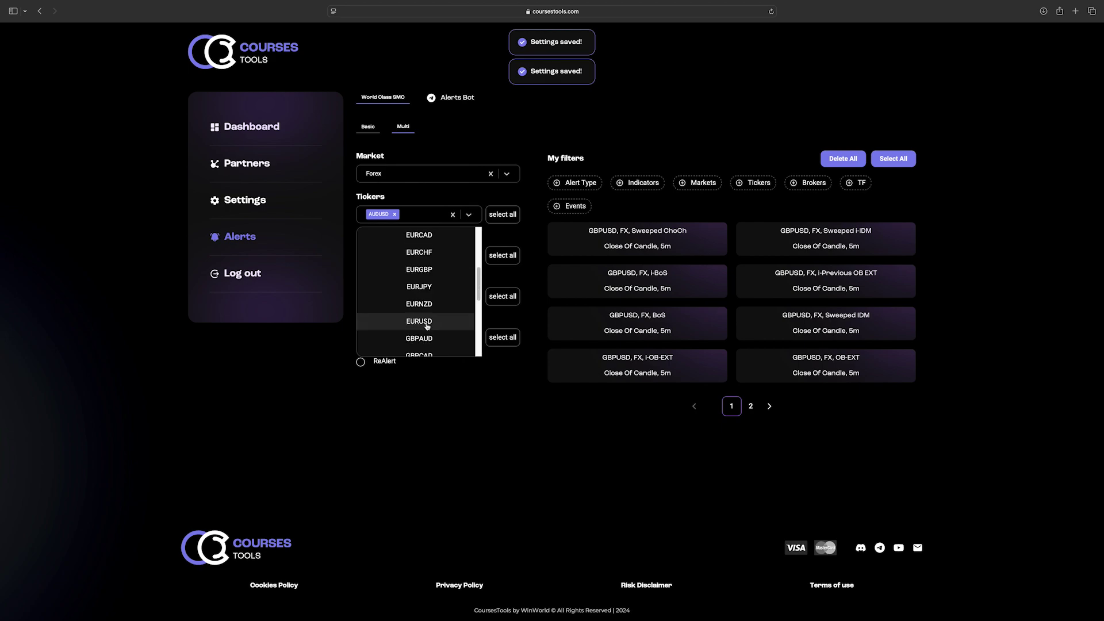
{"action": "left_click", "coordinate": [423, 329]}
{"action": "left_click", "coordinate": [424, 331]}
{"action": "left_click", "coordinate": [424, 300]}
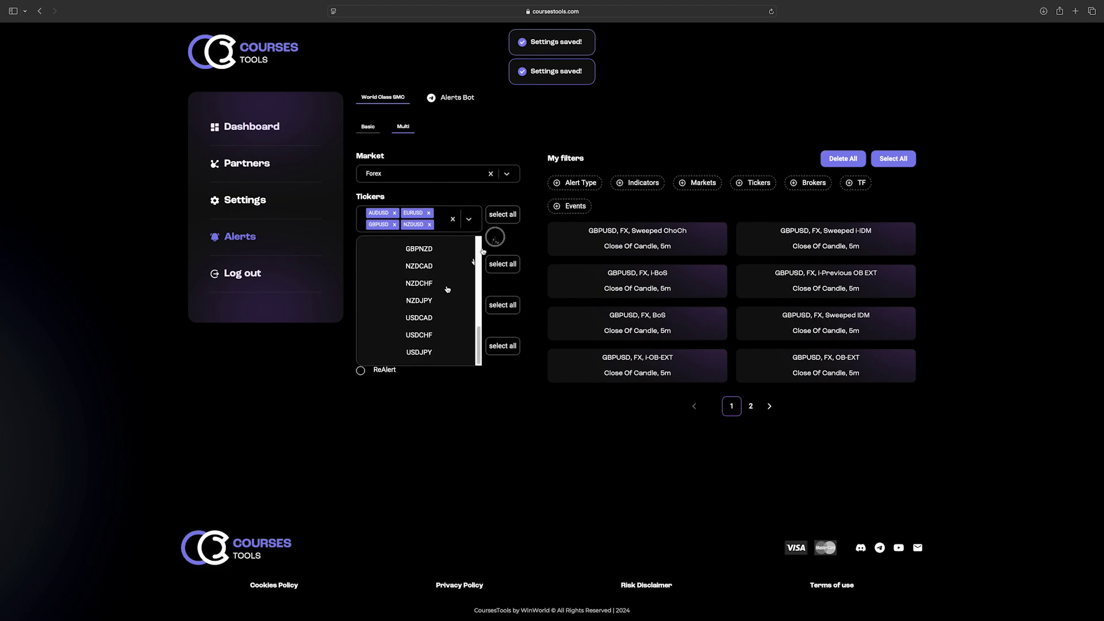
{"action": "left_click", "coordinate": [470, 219]}
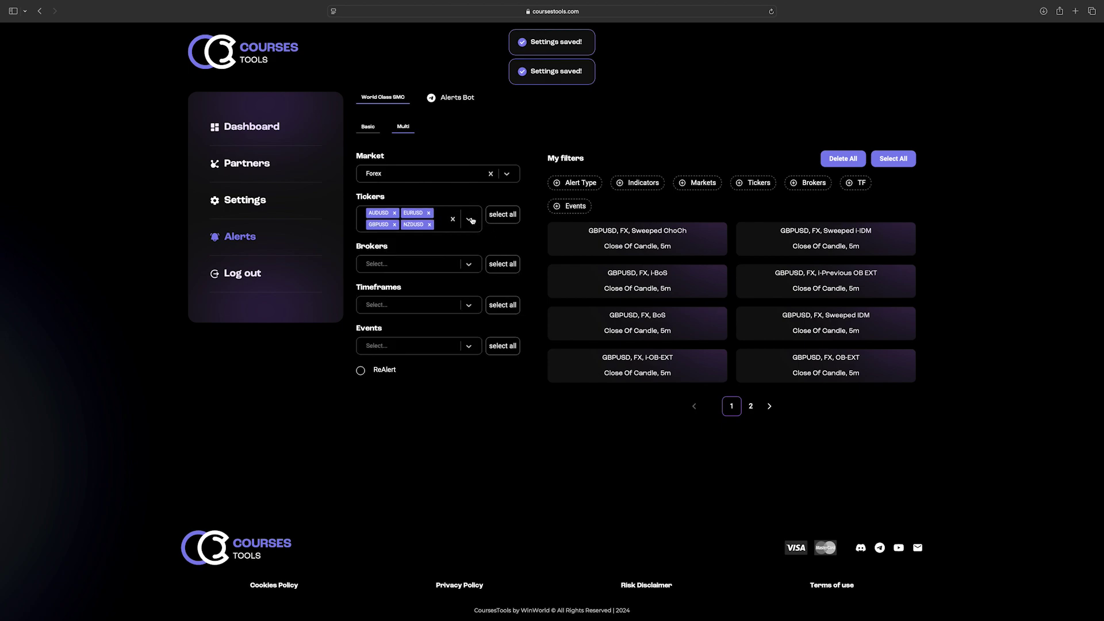
Step: Give the multi alert the FX broker and the 15m timeframe
{"action": "left_click", "coordinate": [474, 266]}
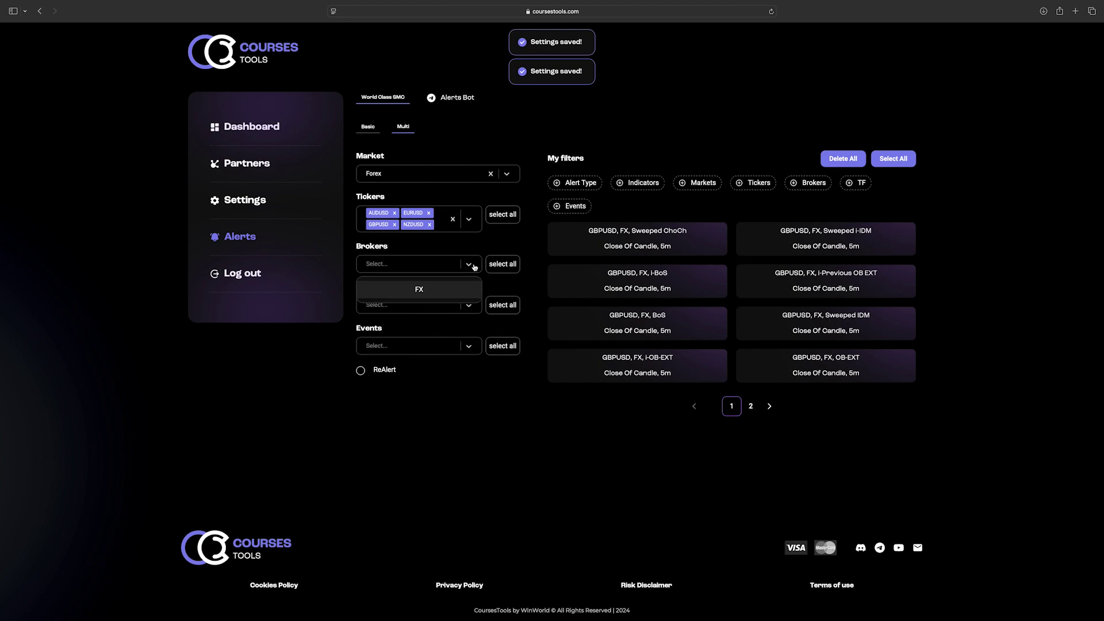
{"action": "left_click", "coordinate": [419, 290]}
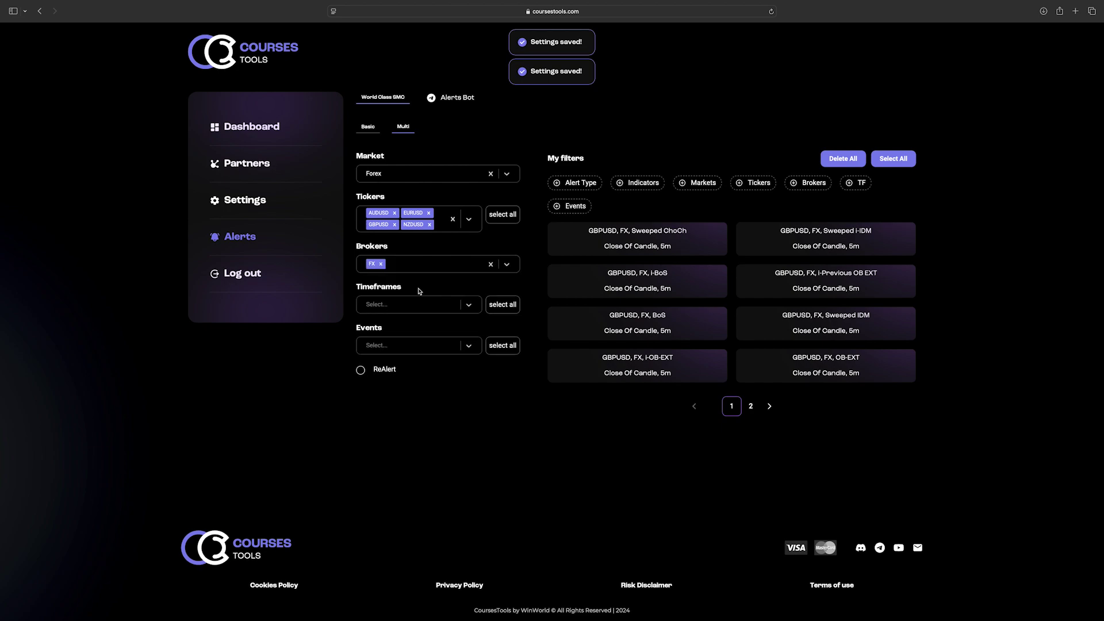
{"action": "left_click", "coordinate": [470, 306]}
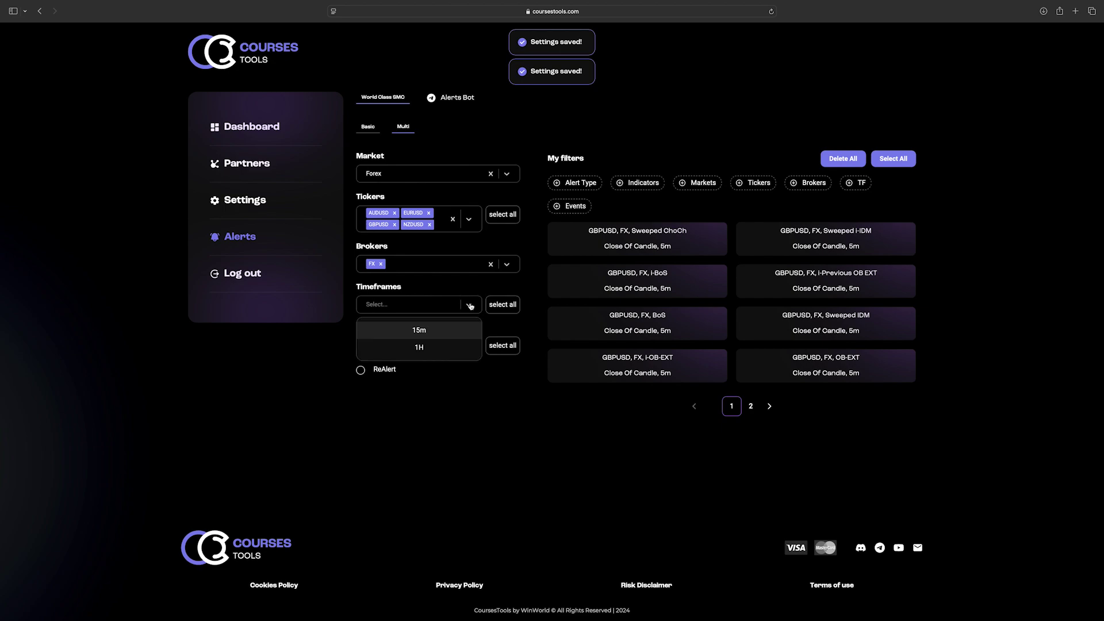
{"action": "left_click", "coordinate": [426, 332]}
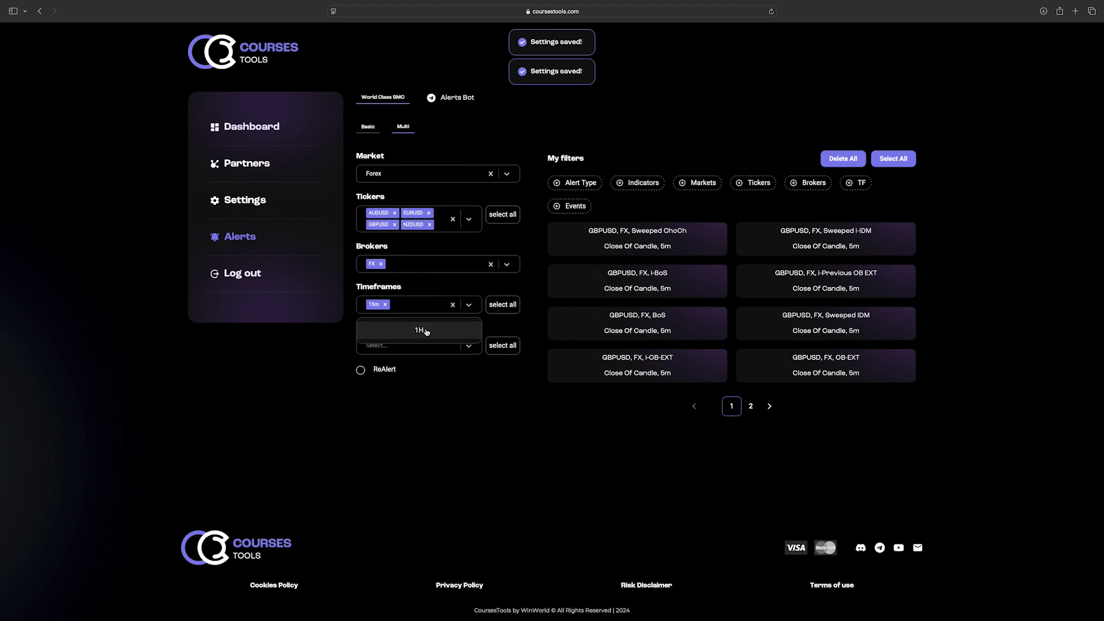
Step: Include all events, turn on ReAlert, and save the multi Forex alert
{"action": "left_click", "coordinate": [470, 347]}
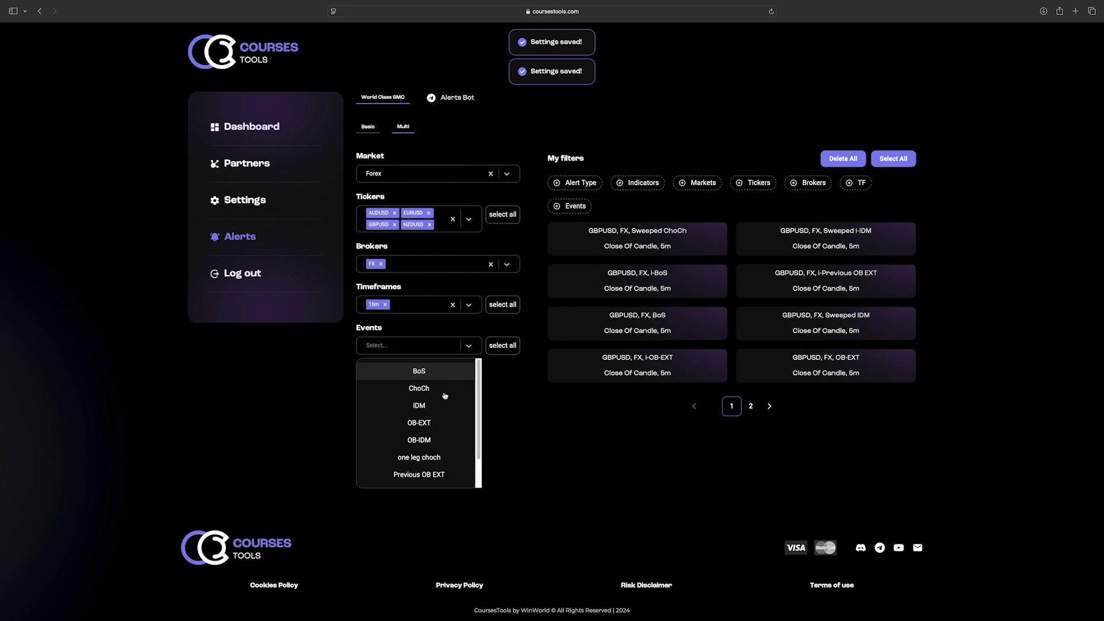
{"action": "scroll", "coordinate": [444, 394], "scroll_direction": "down", "scroll_amount": 2}
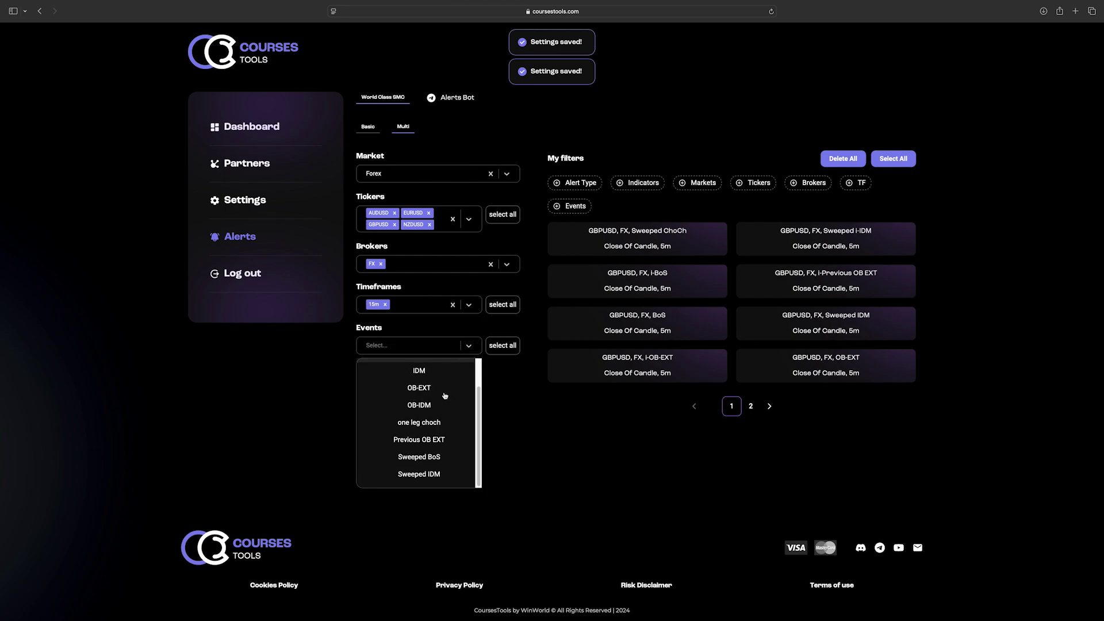
{"action": "left_click", "coordinate": [508, 348]}
{"action": "left_click", "coordinate": [507, 349]}
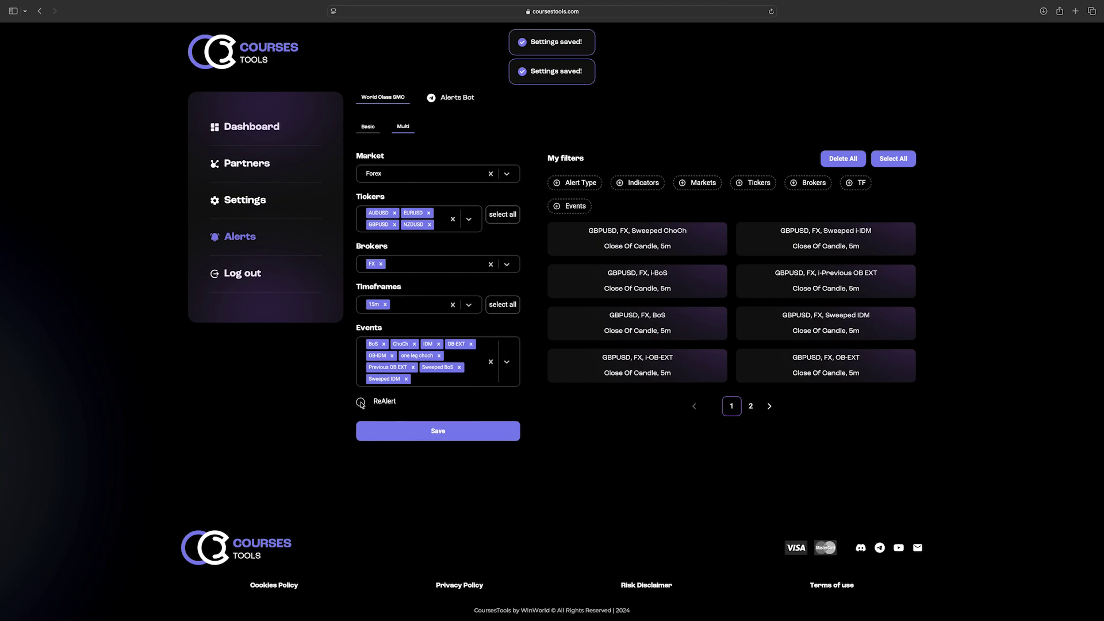
{"action": "left_click", "coordinate": [360, 402]}
{"action": "left_click", "coordinate": [442, 432]}
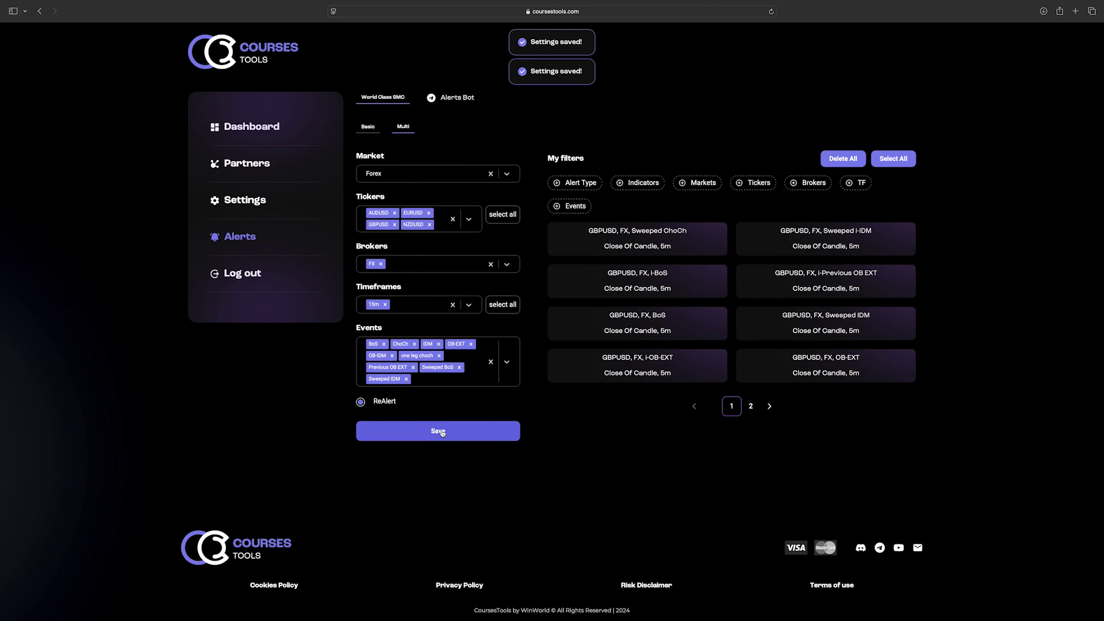
{"action": "left_click", "coordinate": [441, 432]}
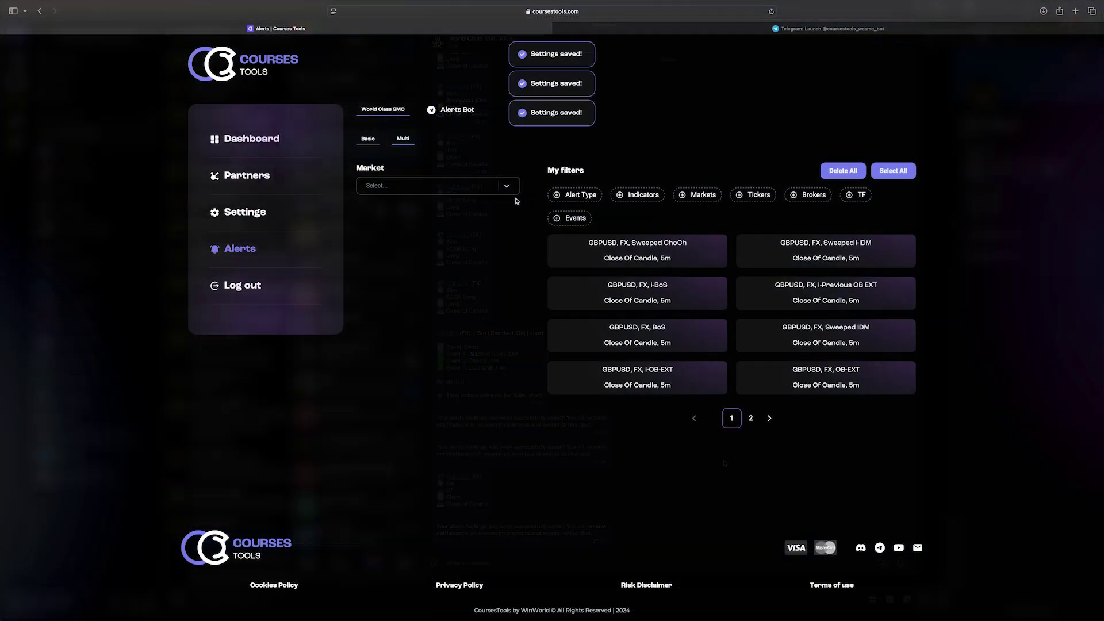
Step: Open the Dashboard to view the Active subscription, linked Telegram and Discord, and Alert System Updates notice
{"action": "left_click", "coordinate": [257, 146]}
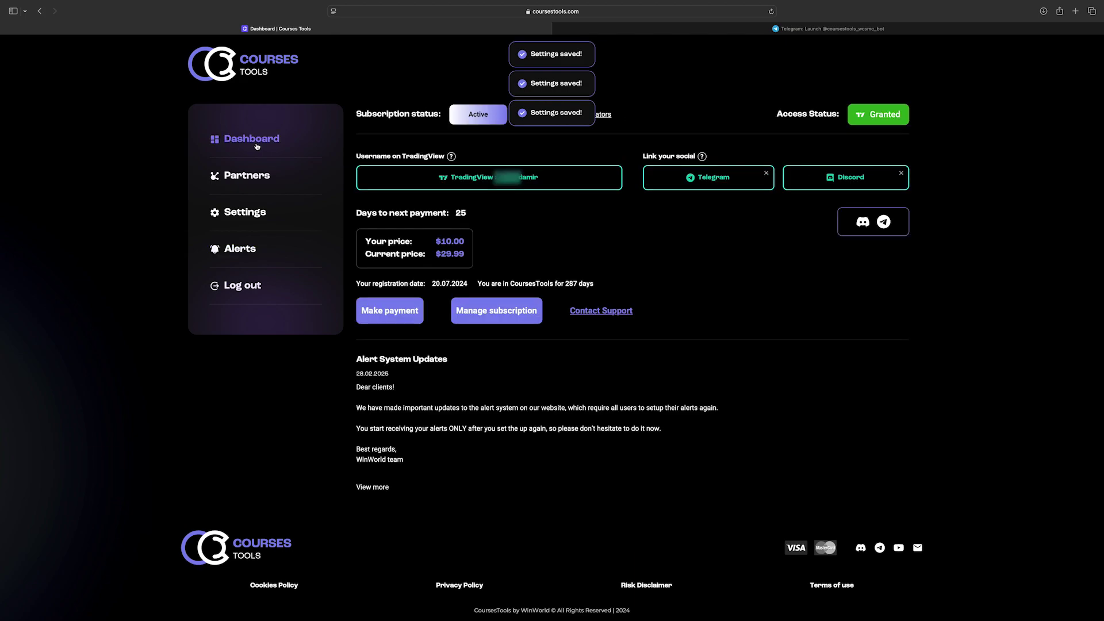